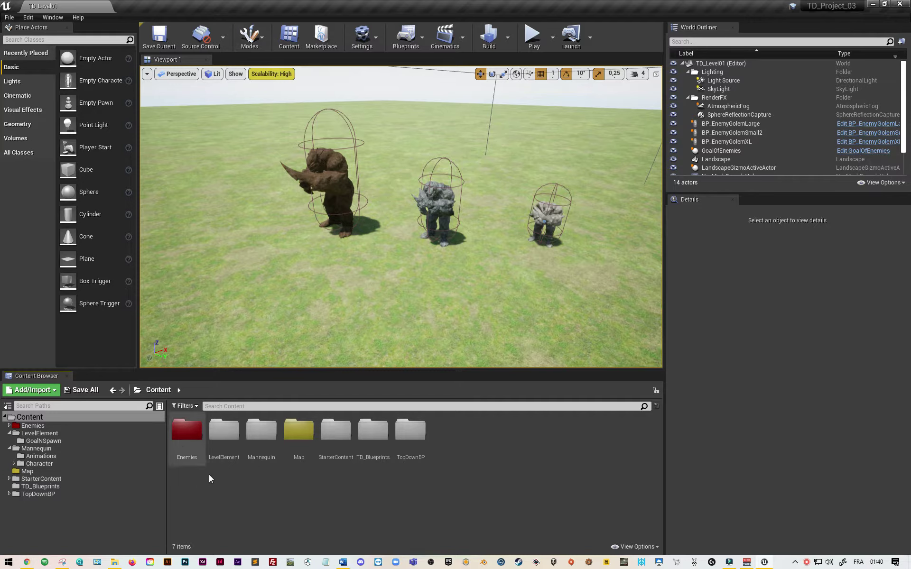
# Go into LevelElement > GoalNSpawn and open the SpawnPoint blueprint
pyautogui.click(221, 439)
pyautogui.doubleClick(221, 438)
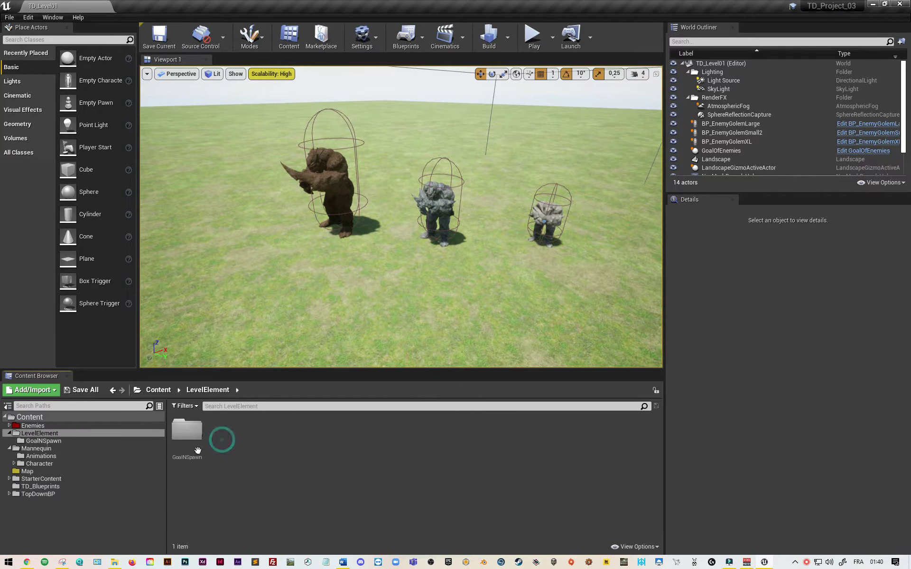
pyautogui.doubleClick(187, 430)
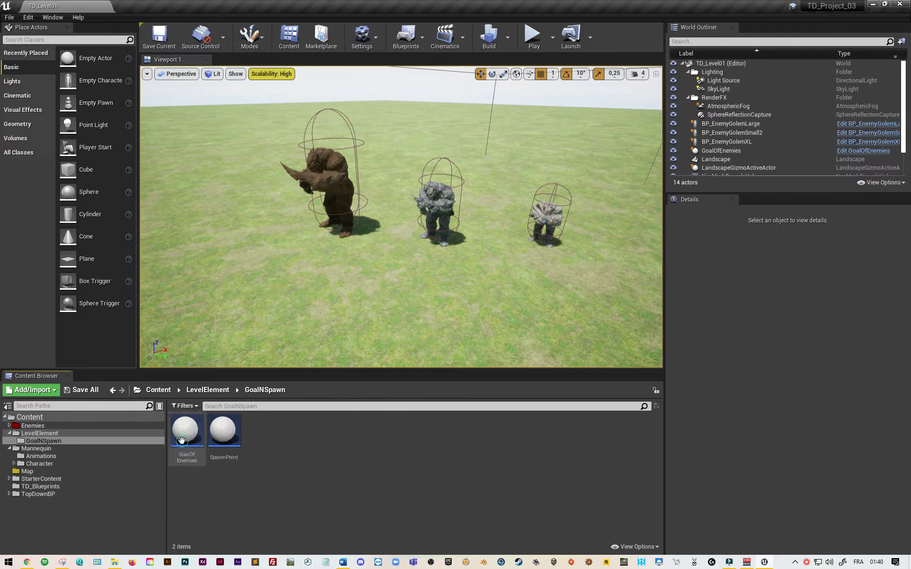
pyautogui.doubleClick(222, 441)
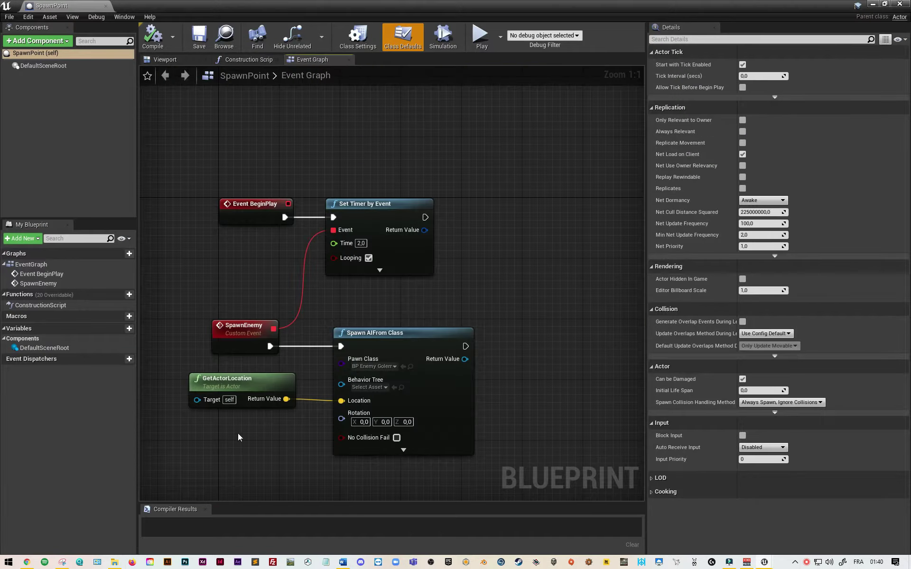
# Delete the old timer, SpawnEnemy and Spawn AI nodes, then compile, save and dock the editor
pyautogui.moveTo(187, 279); pyautogui.dragTo(562, 470)
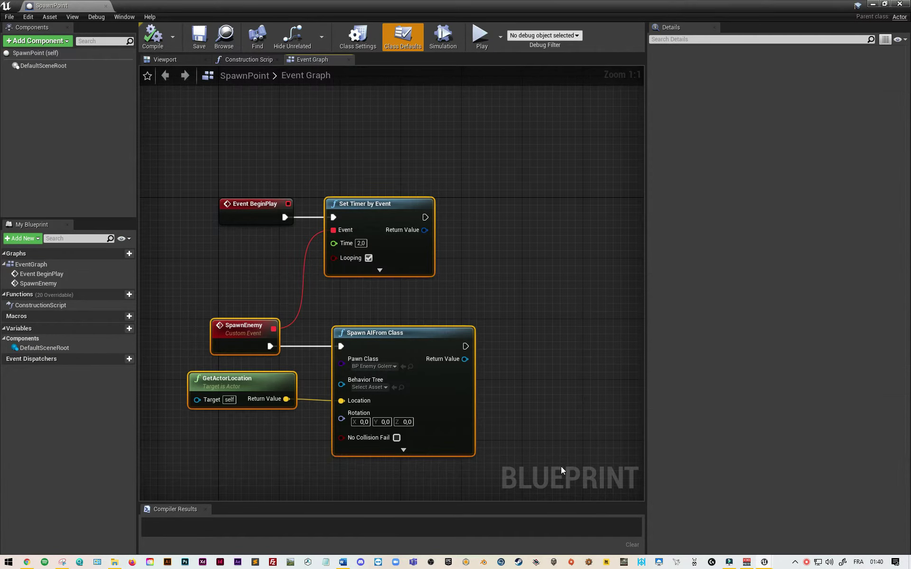
pyautogui.press('Delete')
pyautogui.click(152, 35)
pyautogui.click(196, 45)
pyautogui.moveTo(91, 9); pyautogui.dragTo(120, 6)
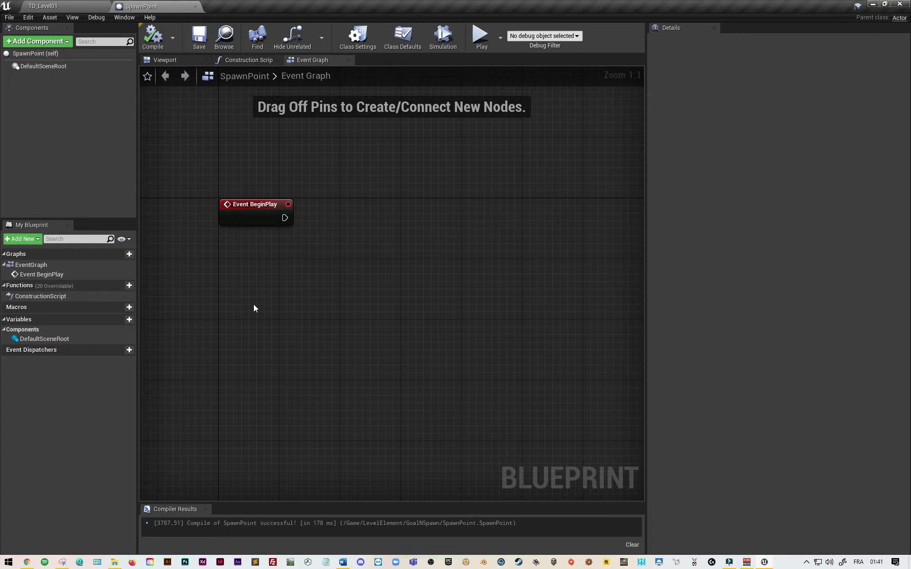
# Add a new function named SpawnEnemy to the SpawnPoint blueprint
pyautogui.moveTo(94, 295)
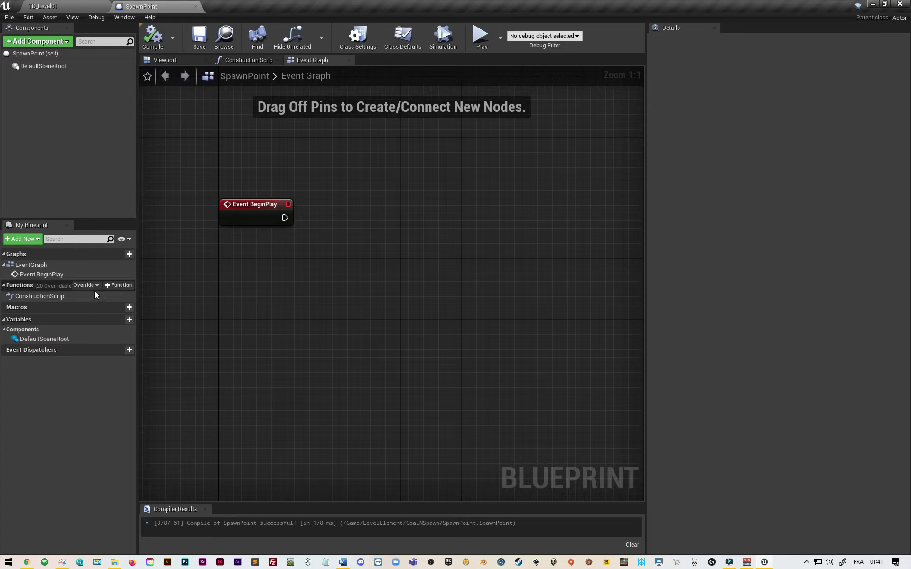
pyautogui.click(118, 286)
pyautogui.write('Spawnenemy')
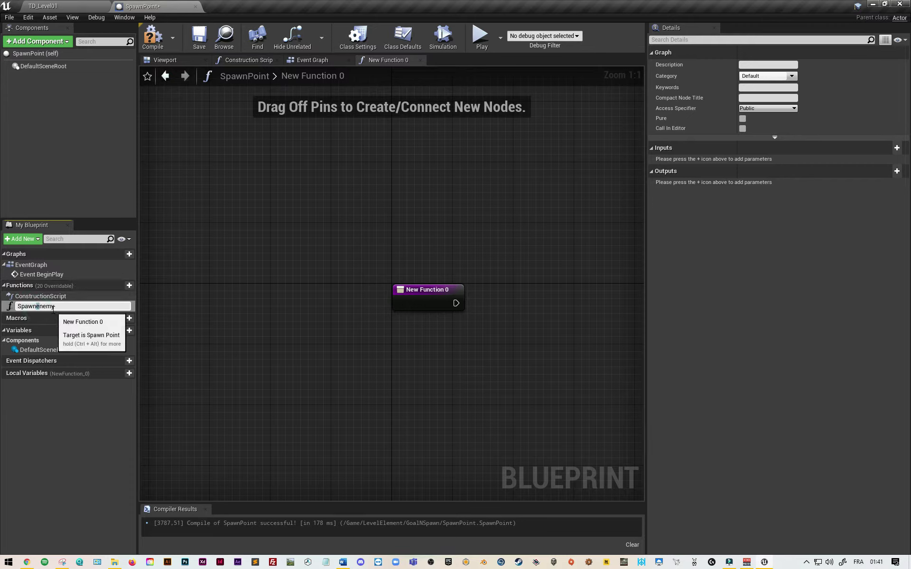
pyautogui.press('Return')
# Connect a Spawn Actor from Class node to the SpawnEnemy function's entry
pyautogui.moveTo(301, 303); pyautogui.dragTo(387, 302)
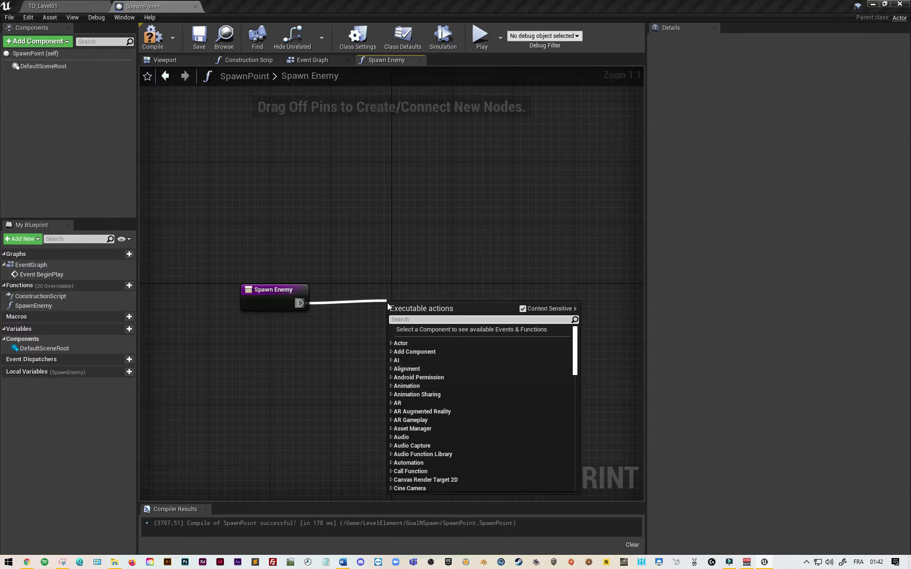
pyautogui.write('spa')
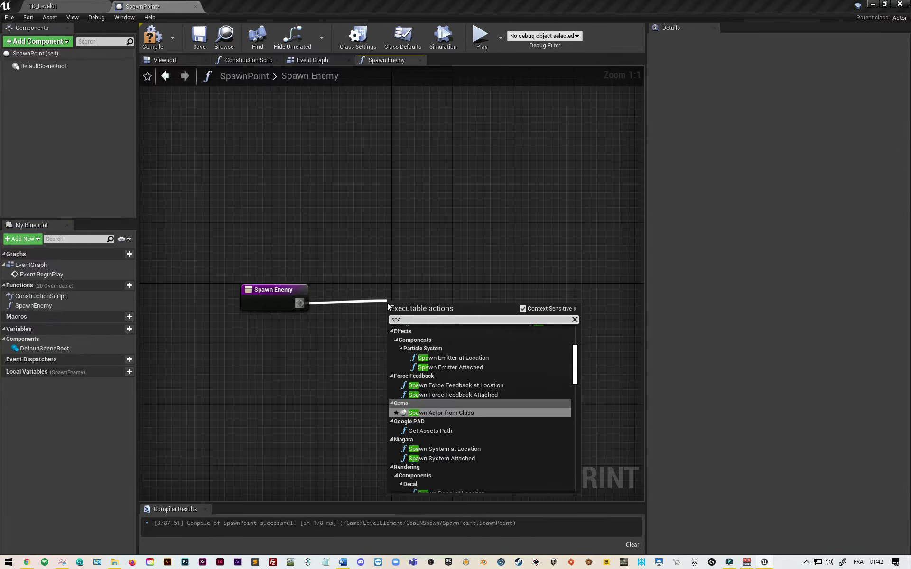
pyautogui.write('wn ')
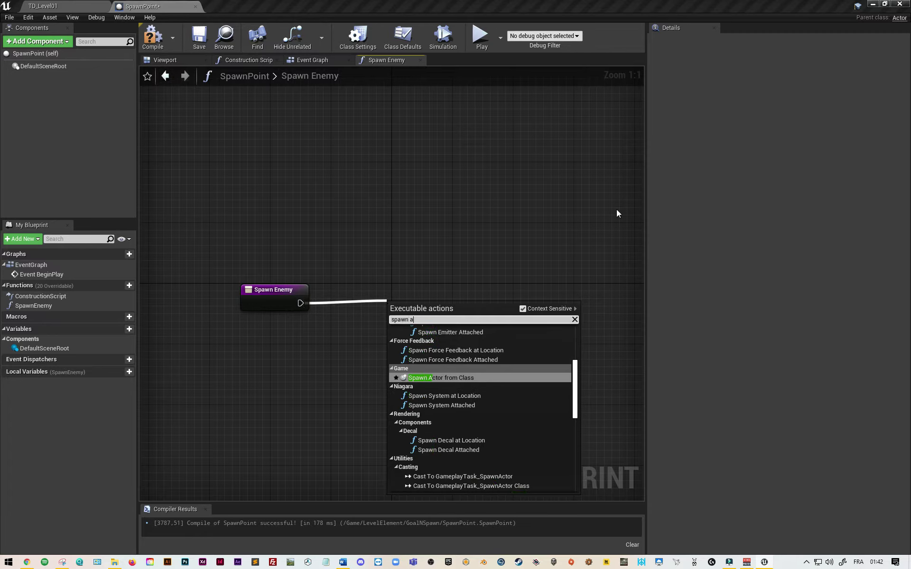
pyautogui.write('actor')
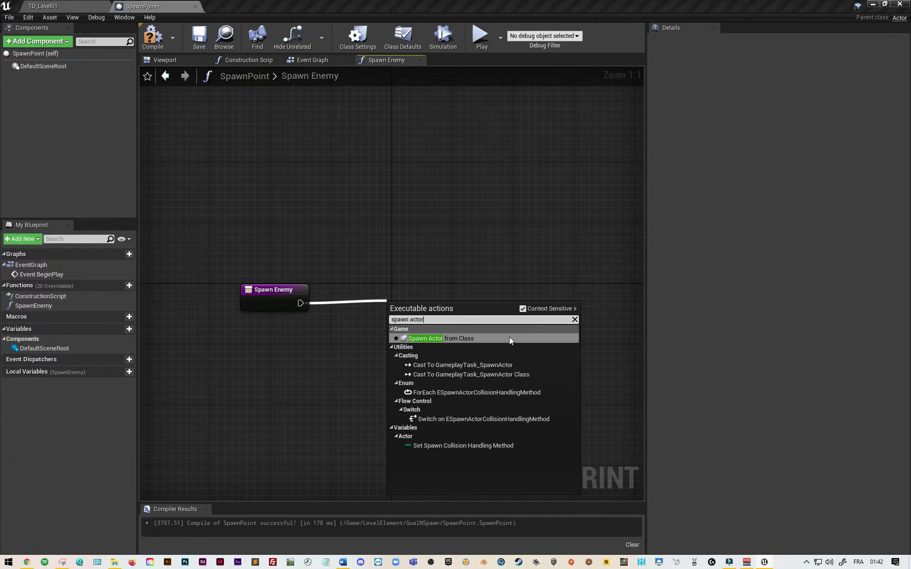
pyautogui.click(510, 339)
pyautogui.moveTo(463, 312); pyautogui.dragTo(440, 292)
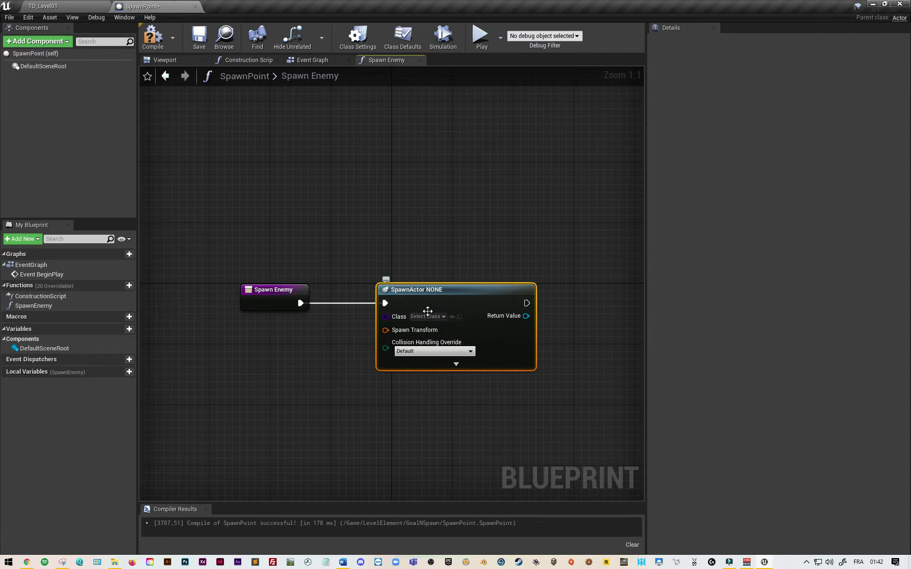
pyautogui.click(277, 304)
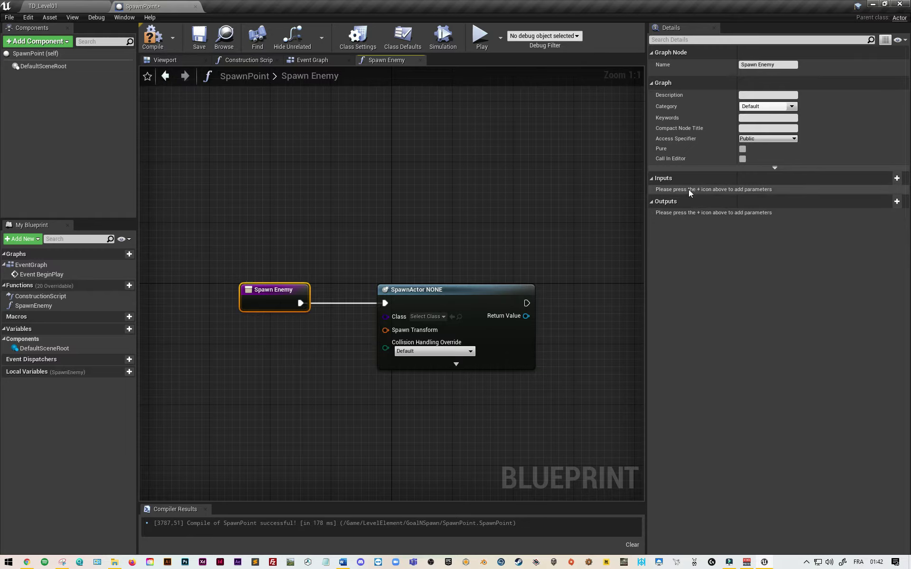
# Add an input parameter named EnemyToSpawn of type BP Enemy Parent object reference
pyautogui.click(896, 178)
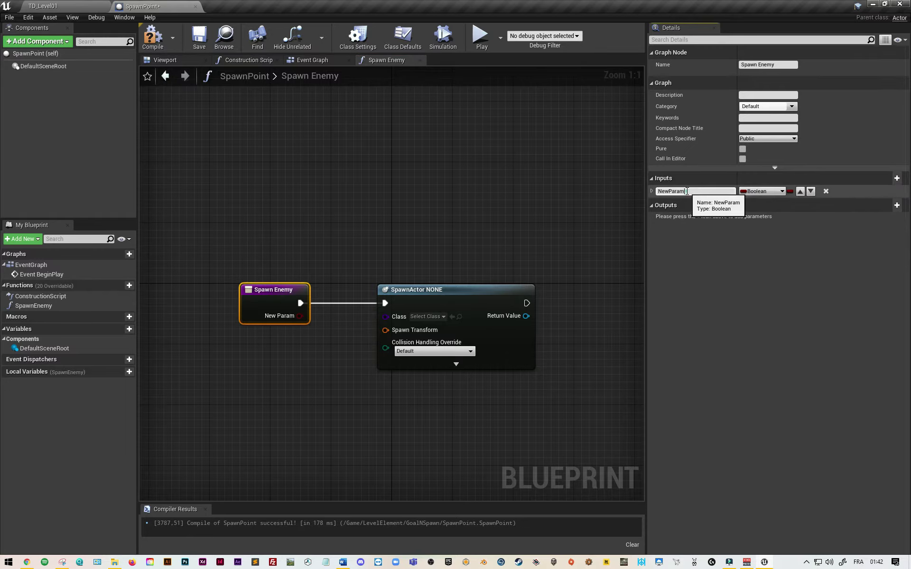
pyautogui.write('Enemy')
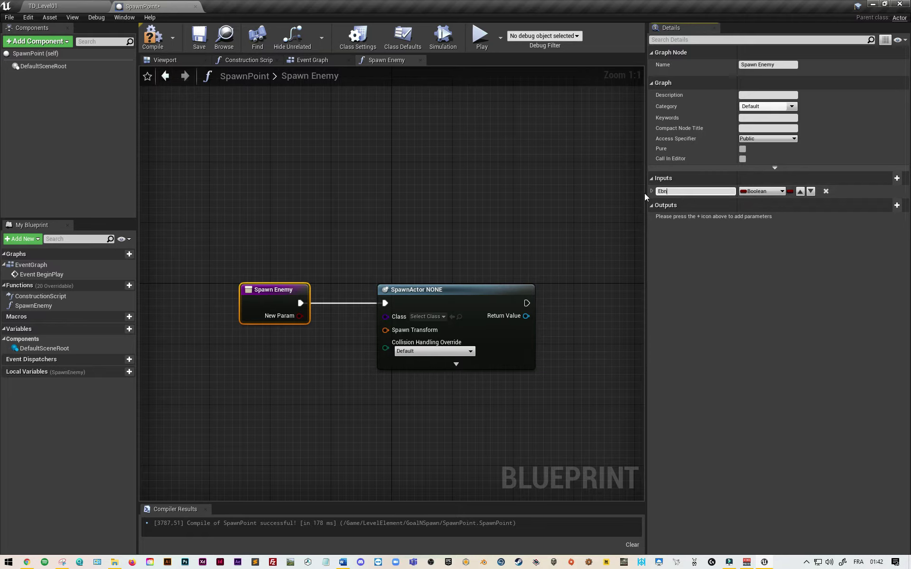
pyautogui.write('Tospawn')
pyautogui.press('BackSpace')
pyautogui.write('S')
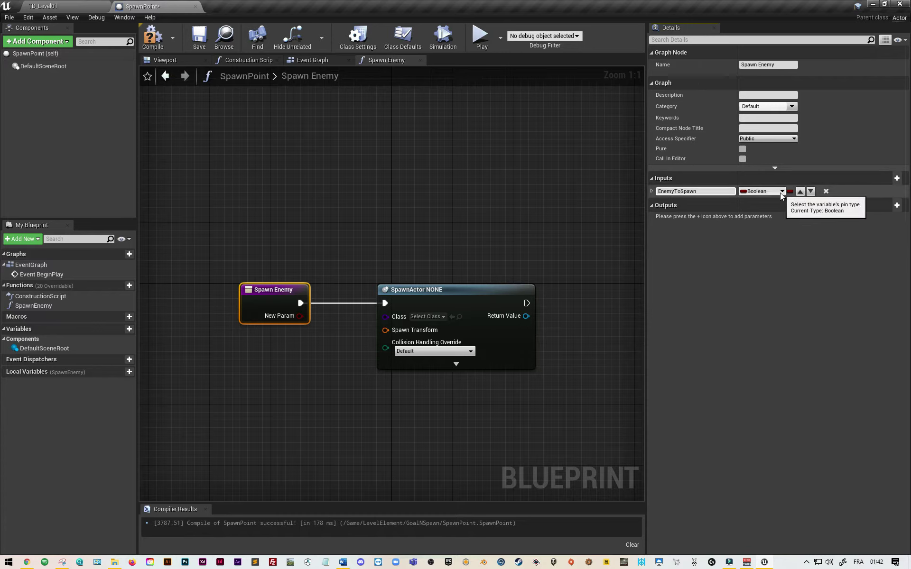
pyautogui.click(772, 193)
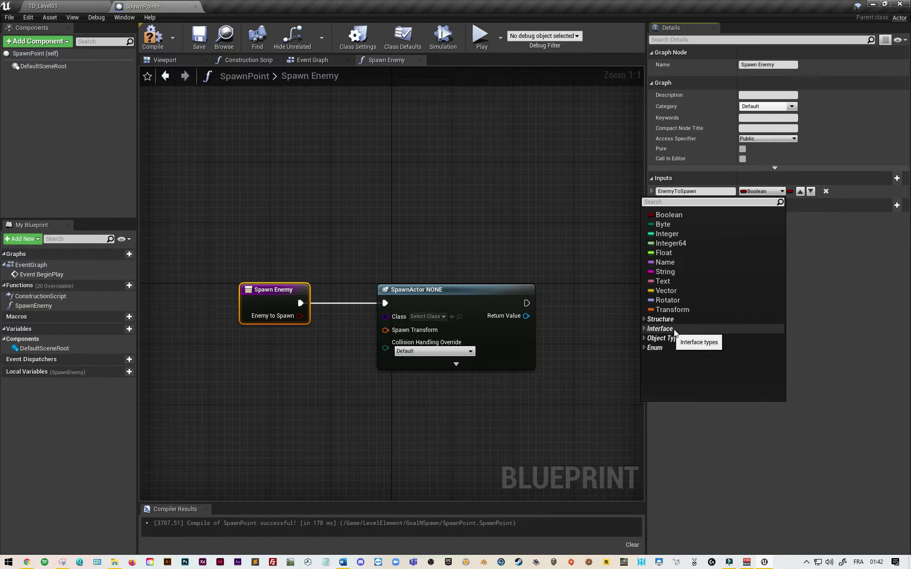
pyautogui.click(644, 338)
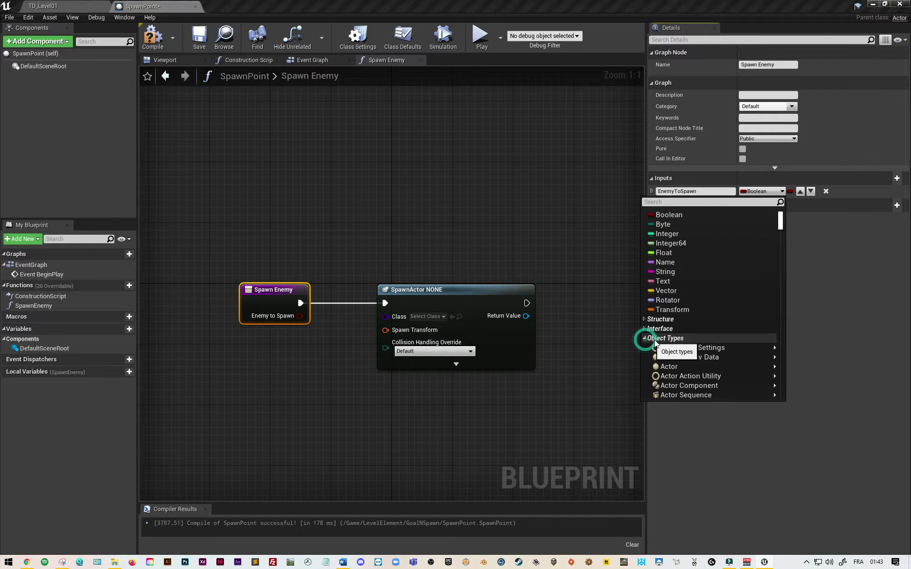
pyautogui.moveTo(715, 361)
pyautogui.scroll(-1, 715, 362)
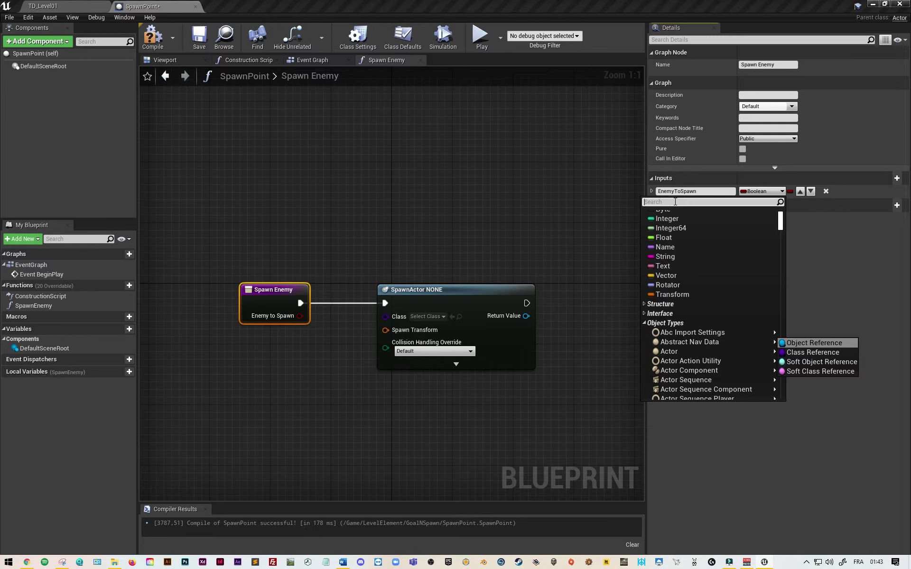
pyautogui.write('Bp_en')
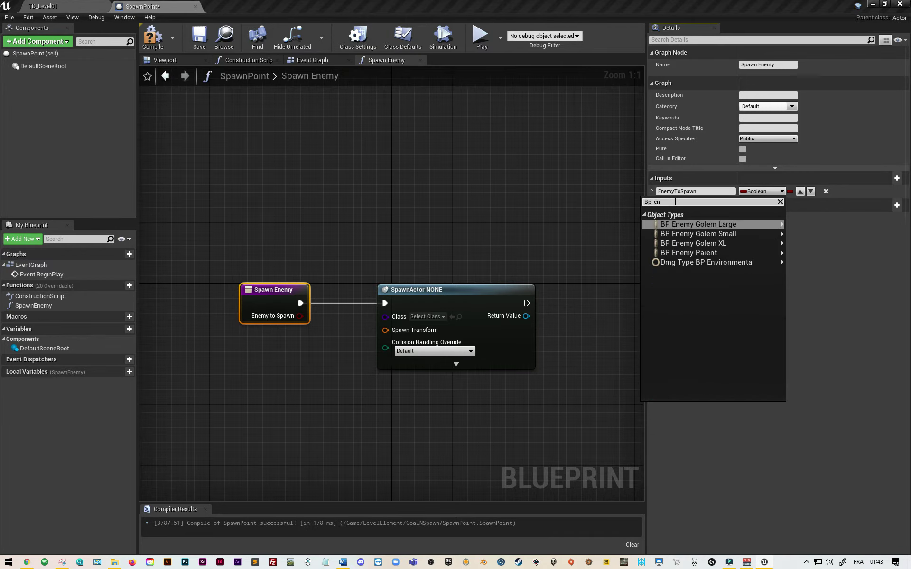
pyautogui.moveTo(716, 253)
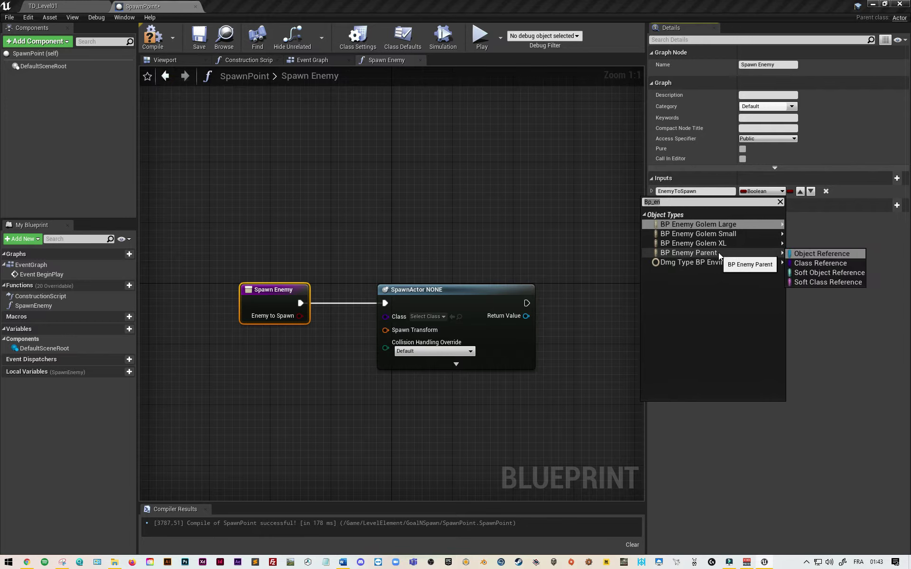
pyautogui.click(819, 254)
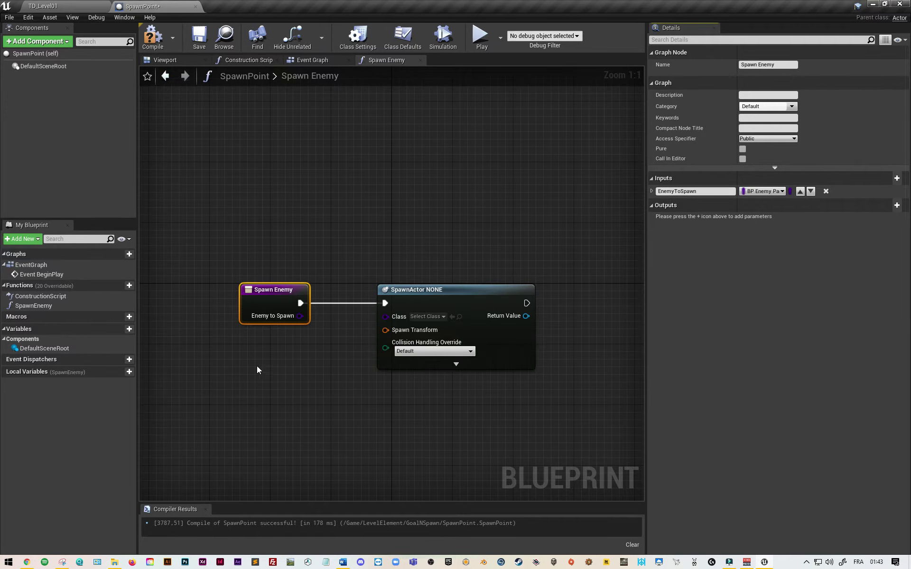
# Wire Enemy to Spawn into Class and GetActorTransform into Spawn Transform of SpawnActor
pyautogui.moveTo(300, 316); pyautogui.dragTo(386, 317)
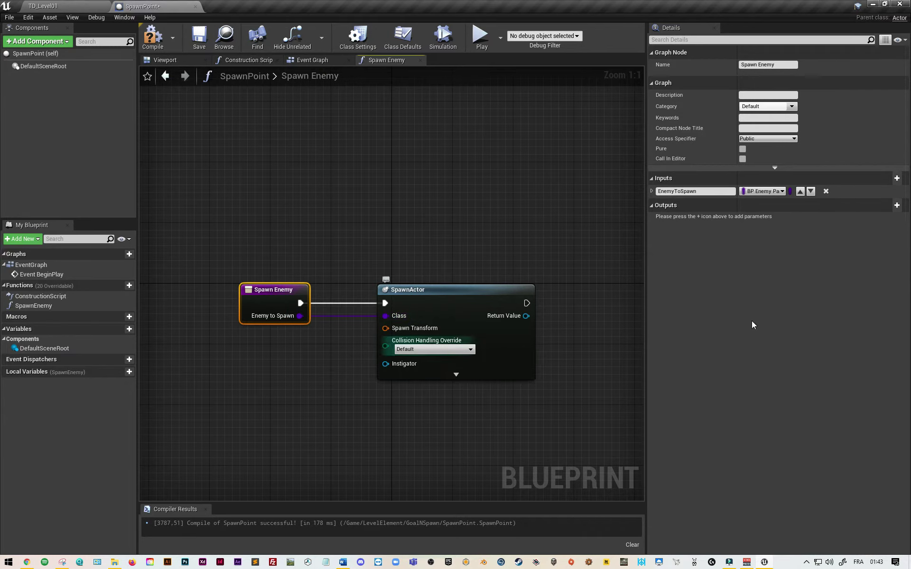
pyautogui.moveTo(261, 363); pyautogui.dragTo(251, 374, button='right')
pyautogui.write('get actor')
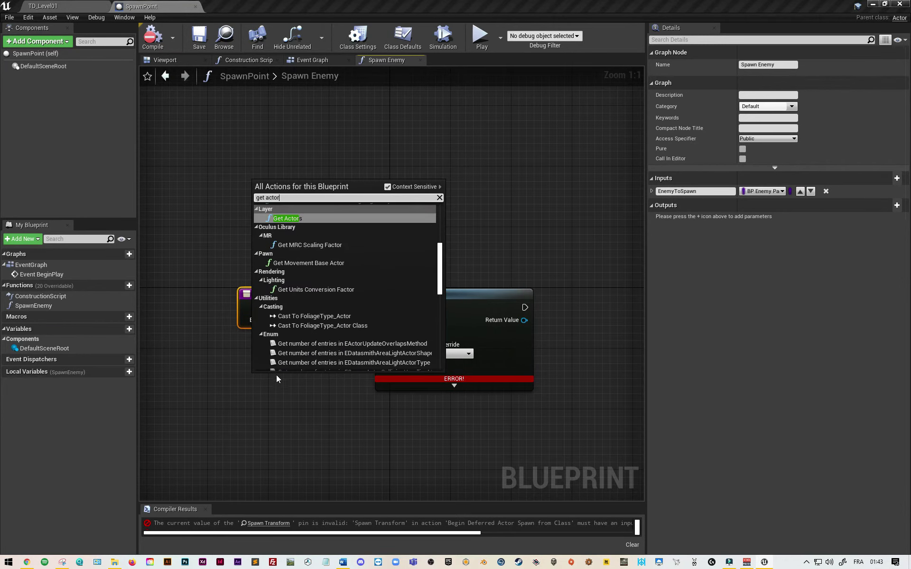
pyautogui.write(' trans')
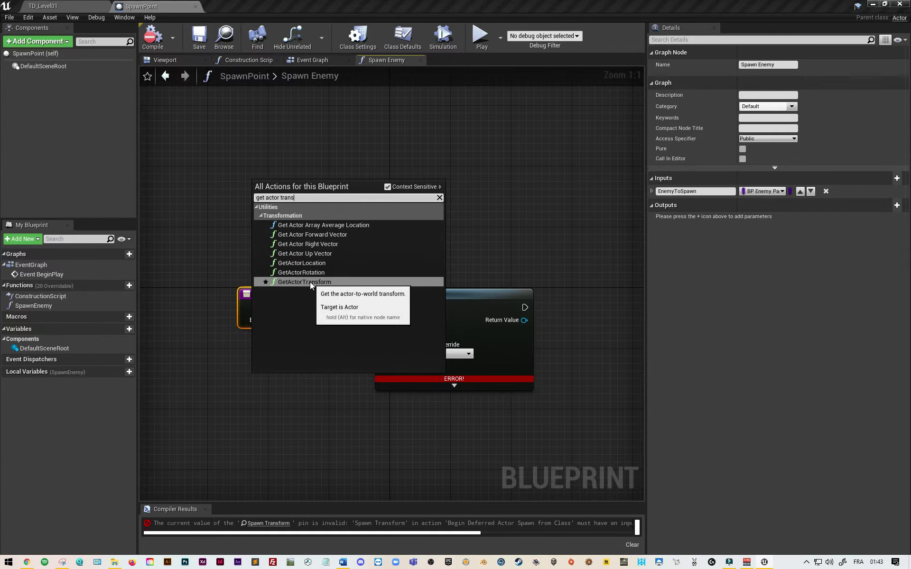
pyautogui.click(310, 282)
pyautogui.moveTo(308, 371); pyautogui.dragTo(270, 341)
pyautogui.moveTo(313, 367); pyautogui.dragTo(384, 332)
# Compile and save SpawnPoint, then return to the top Content folder
pyautogui.click(156, 47)
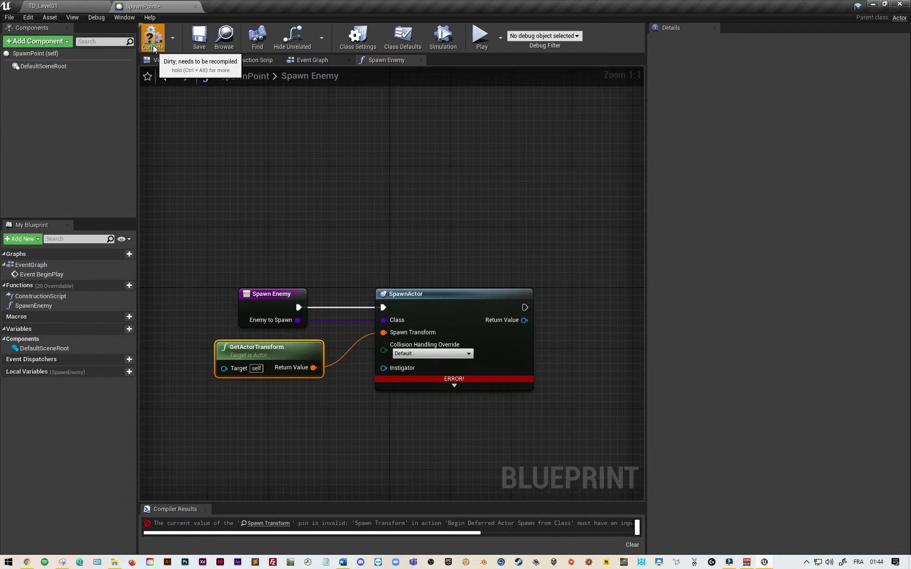
pyautogui.click(198, 37)
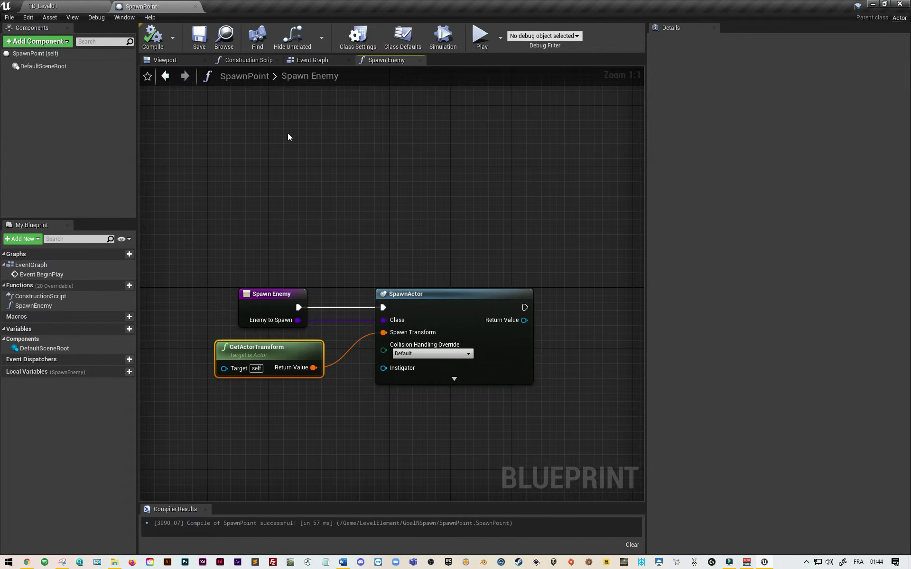
pyautogui.click(171, 391)
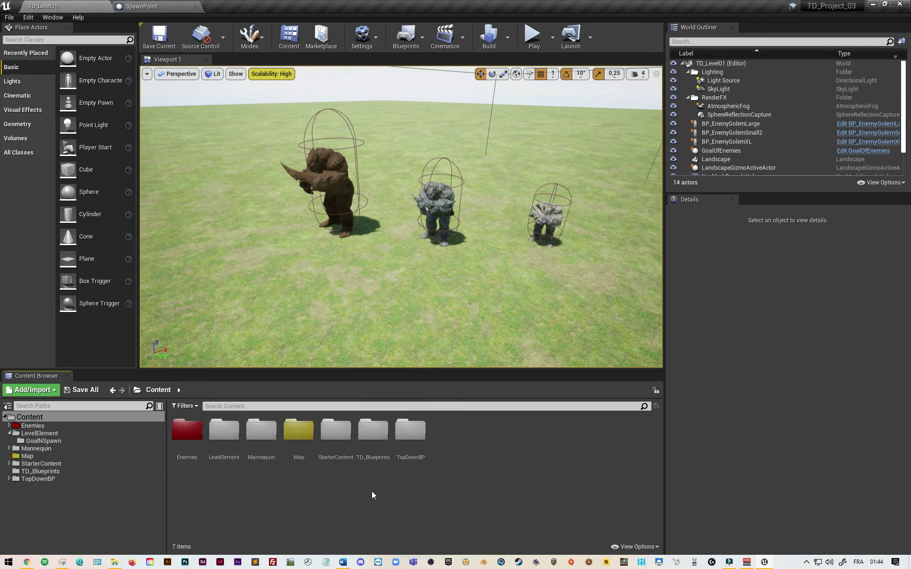
# Set the TD_Blueprints folder colour to blue
pyautogui.rightClick(381, 445)
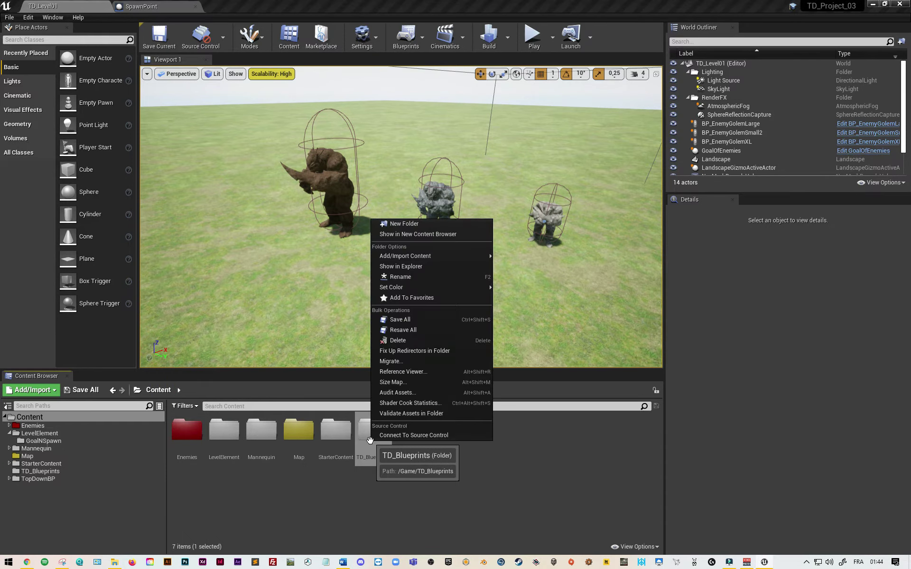
pyautogui.moveTo(412, 288)
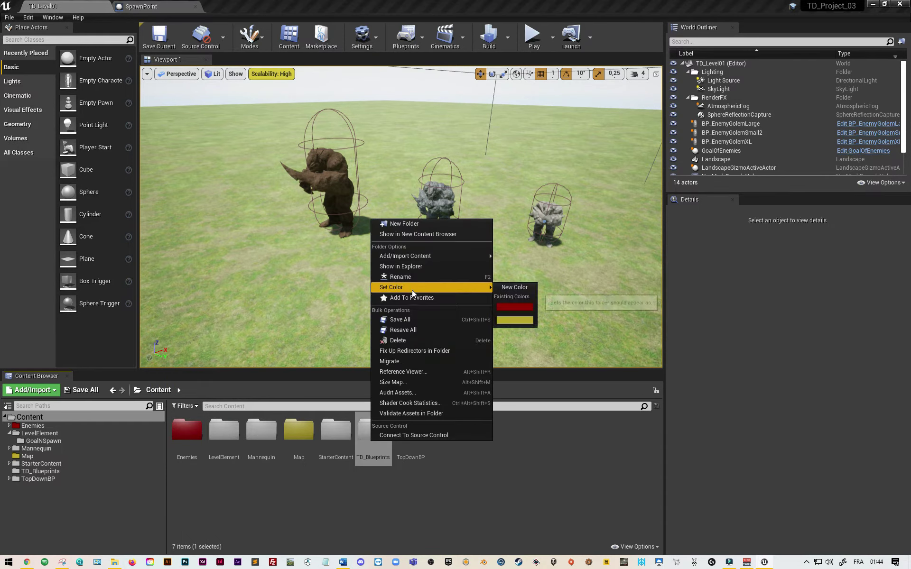
pyautogui.click(515, 290)
pyautogui.click(539, 350)
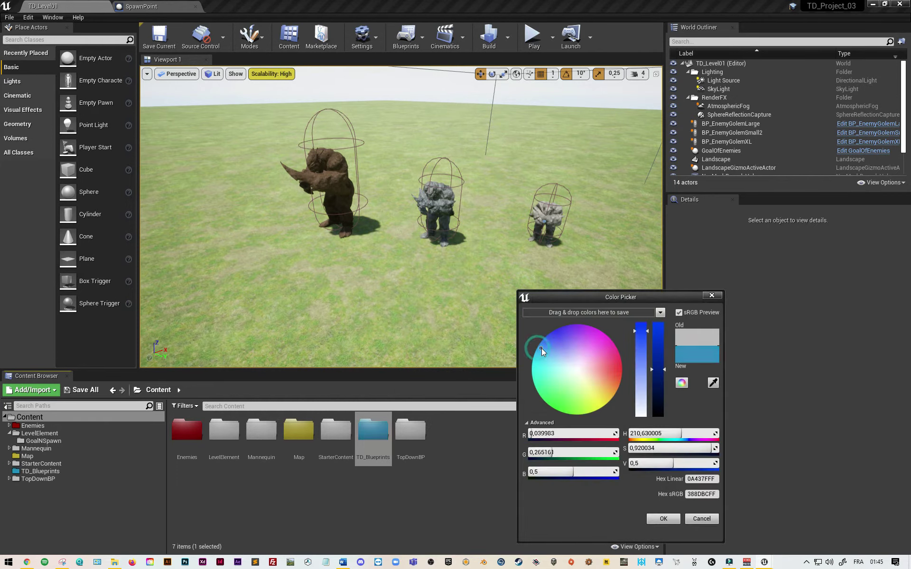
pyautogui.click(662, 519)
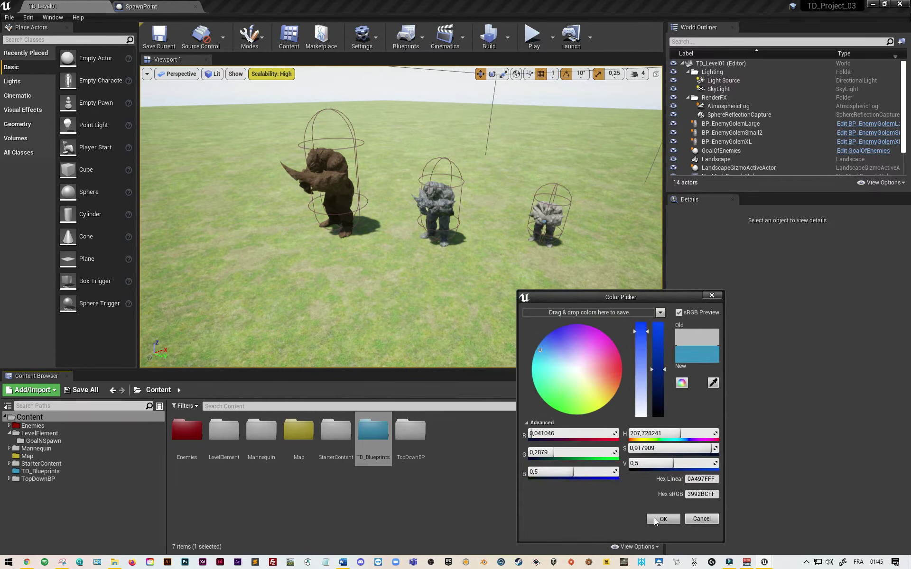
# Give the LevelElement folder a custom dark grey colour
pyautogui.rightClick(226, 433)
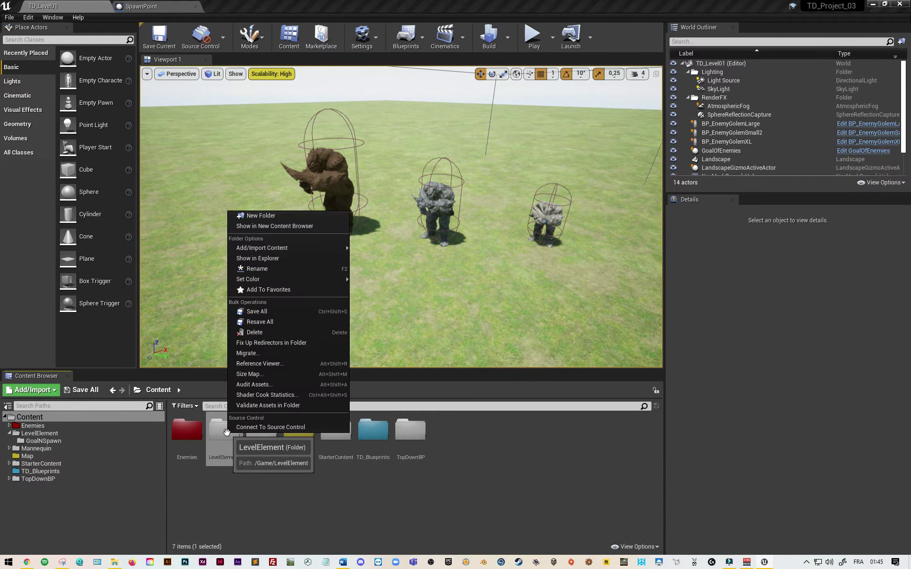
pyautogui.moveTo(279, 283)
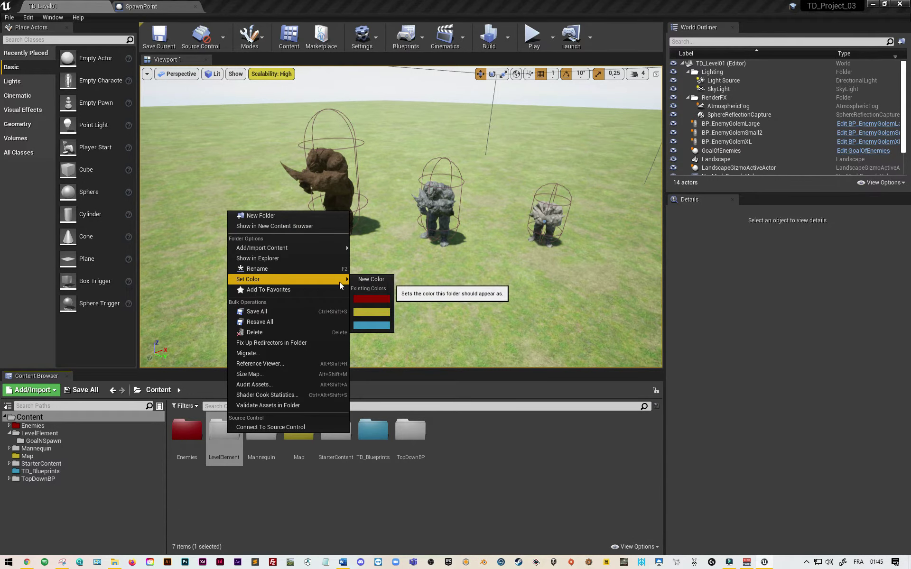
pyautogui.click(366, 280)
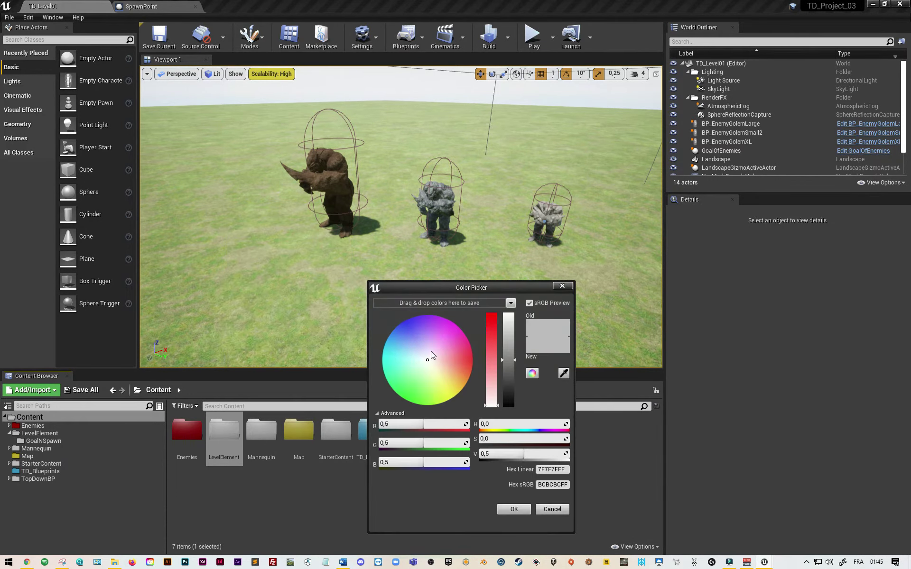
pyautogui.moveTo(509, 359); pyautogui.dragTo(511, 387)
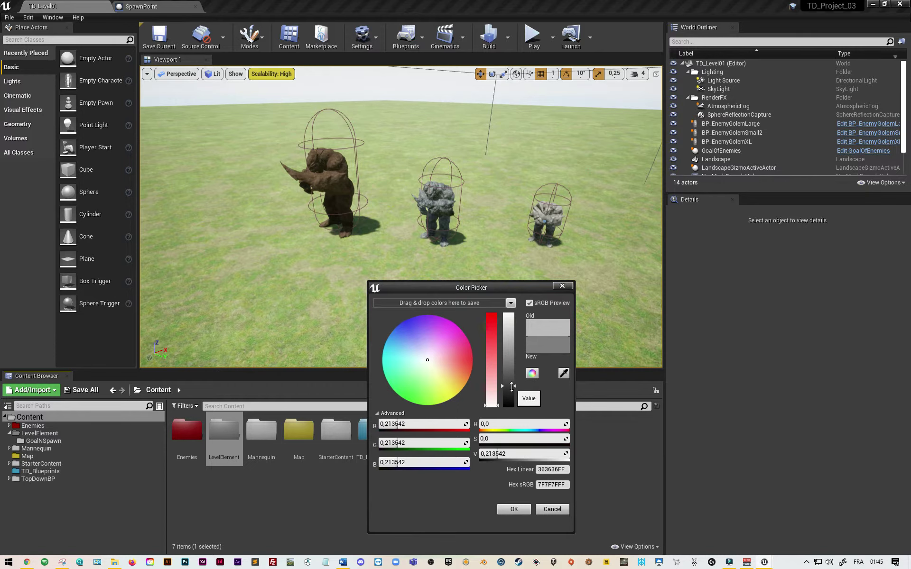
pyautogui.click(513, 509)
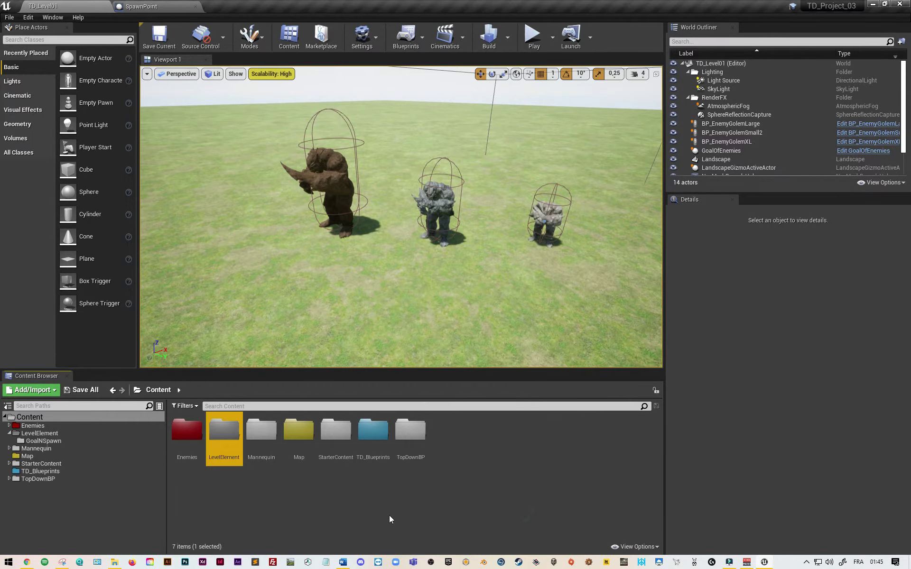
# Open GM_TowerDefense from TD_Blueprints in the full Blueprint Editor
pyautogui.doubleClick(360, 444)
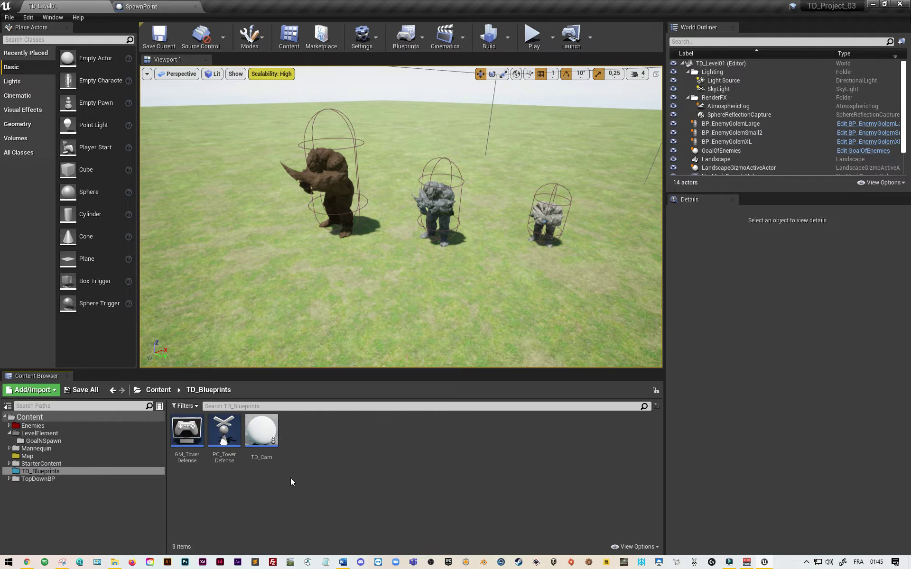
pyautogui.doubleClick(191, 439)
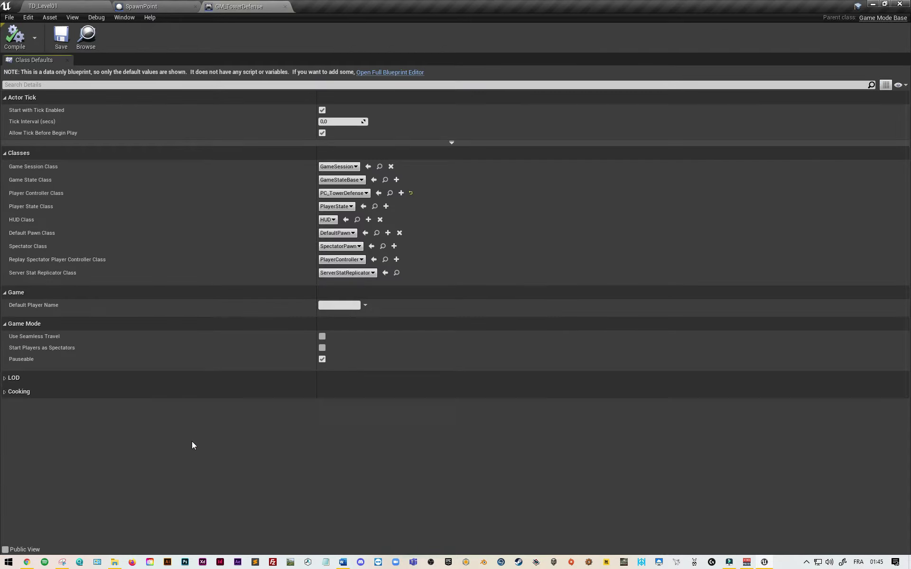
pyautogui.click(406, 72)
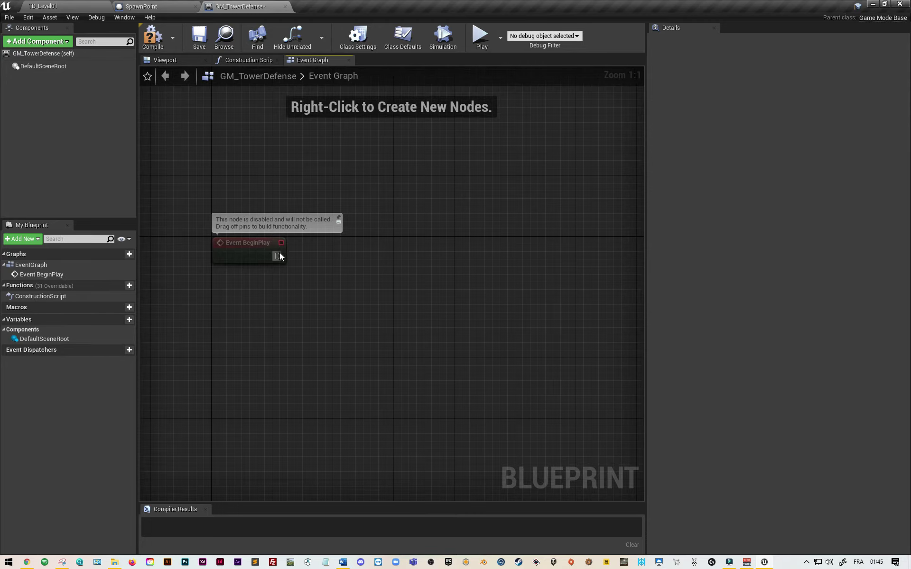
# Chain a Get All Actors Of Class node set to SpawnPoint after Event BeginPlay
pyautogui.moveTo(279, 254); pyautogui.dragTo(362, 256)
pyautogui.write('get all ac')
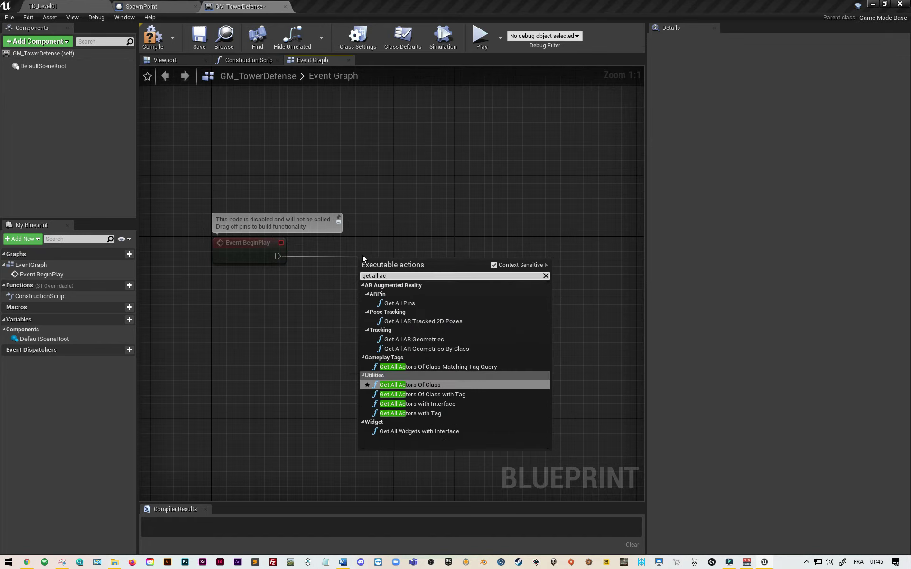
pyautogui.write('tor')
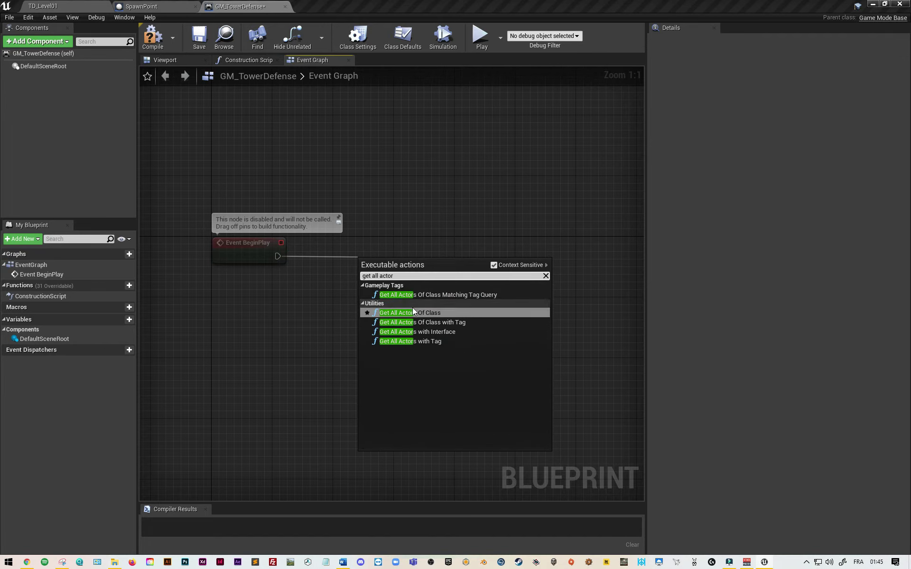
pyautogui.click(413, 312)
pyautogui.moveTo(420, 266); pyautogui.dragTo(396, 247)
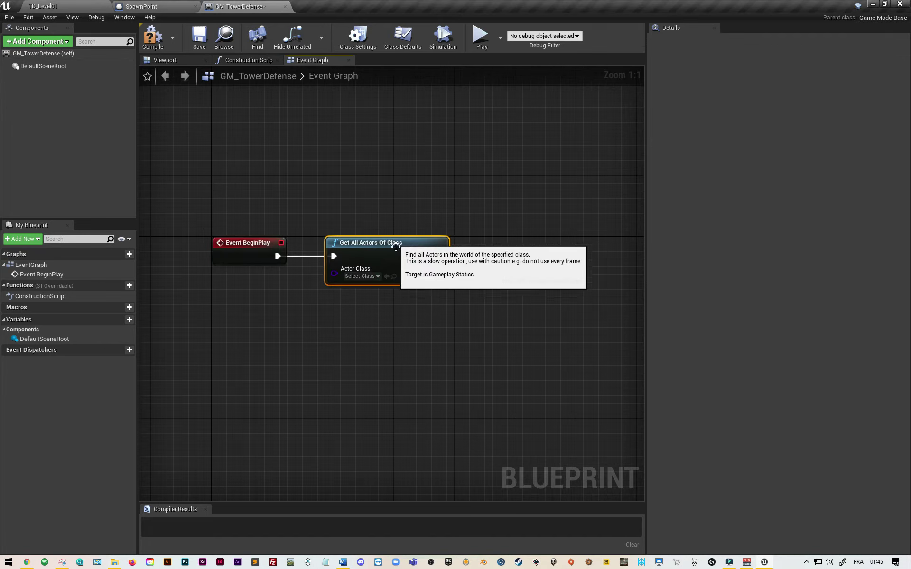
pyautogui.click(378, 277)
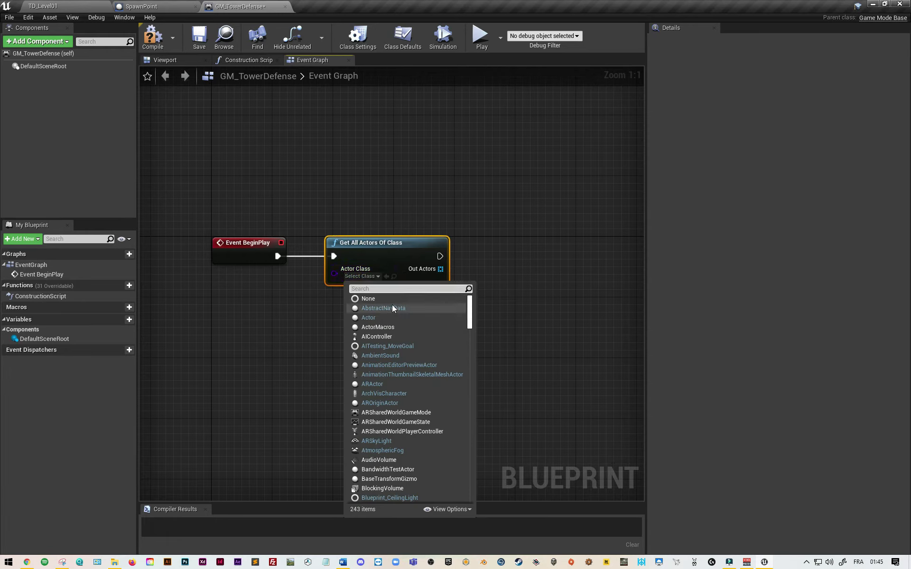
pyautogui.write('spawn')
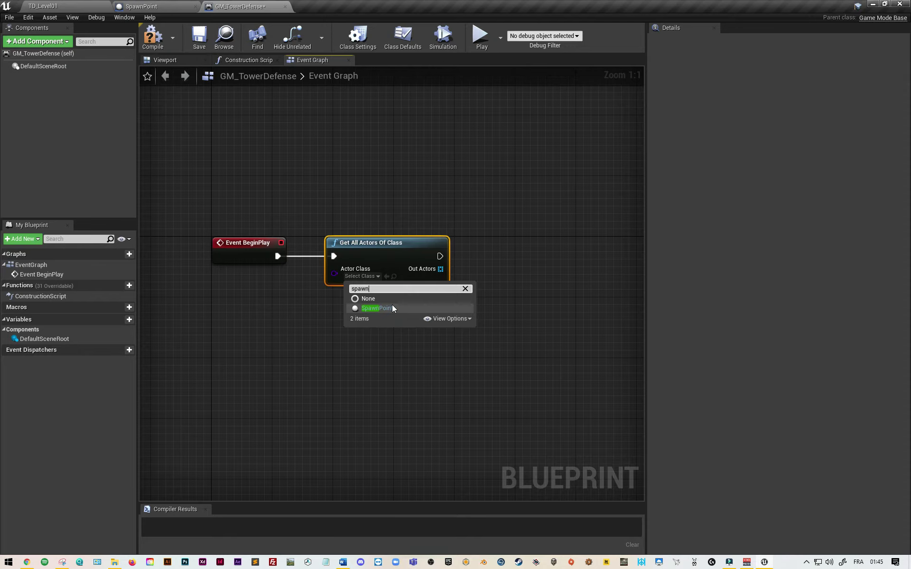
pyautogui.click(391, 309)
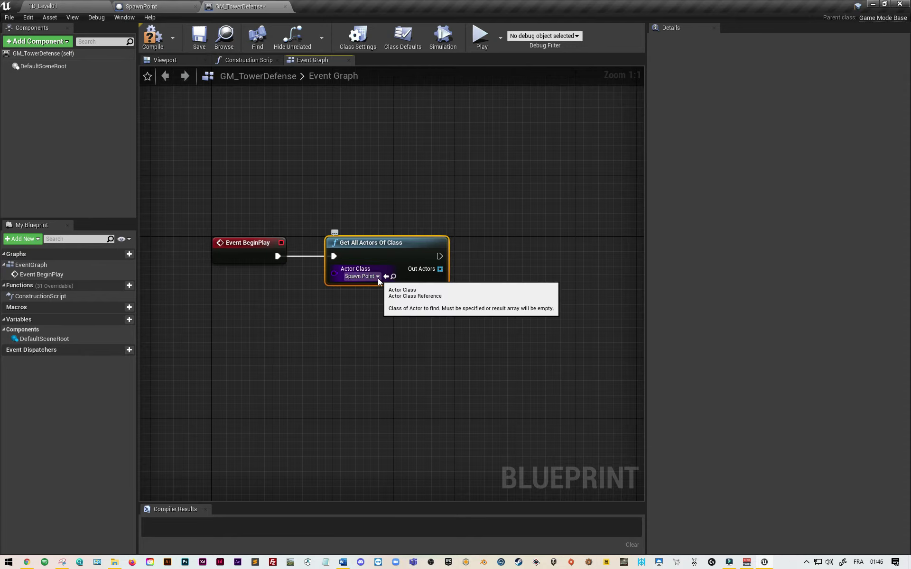
# Promote Out Actors to a variable with a SET node, removing a stray getter
pyautogui.rightClick(442, 269)
pyautogui.click(473, 278)
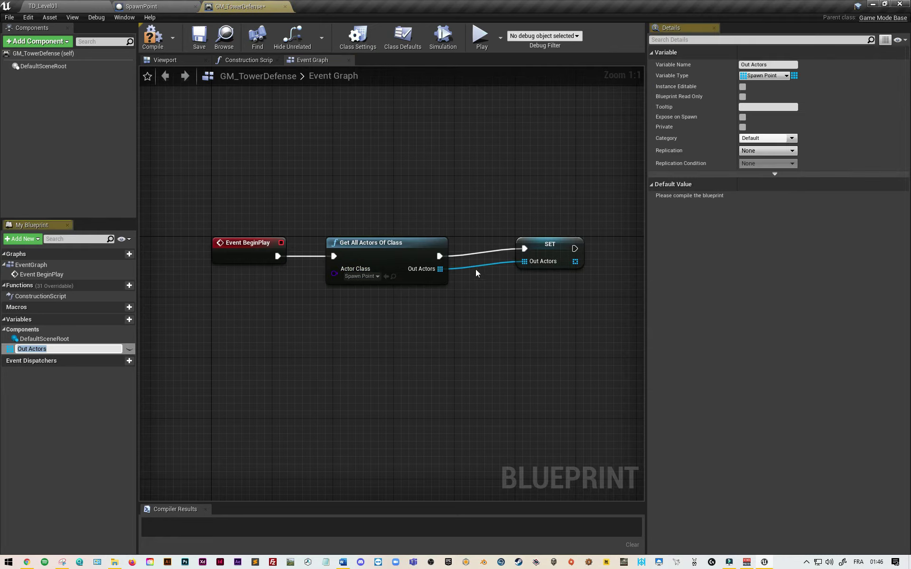
pyautogui.moveTo(545, 254); pyautogui.dragTo(500, 261)
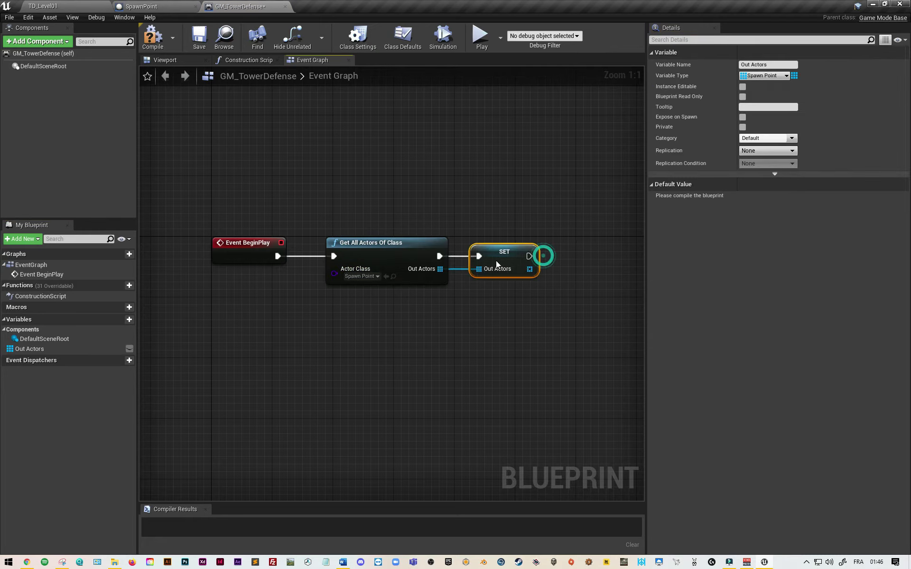
pyautogui.click(31, 349)
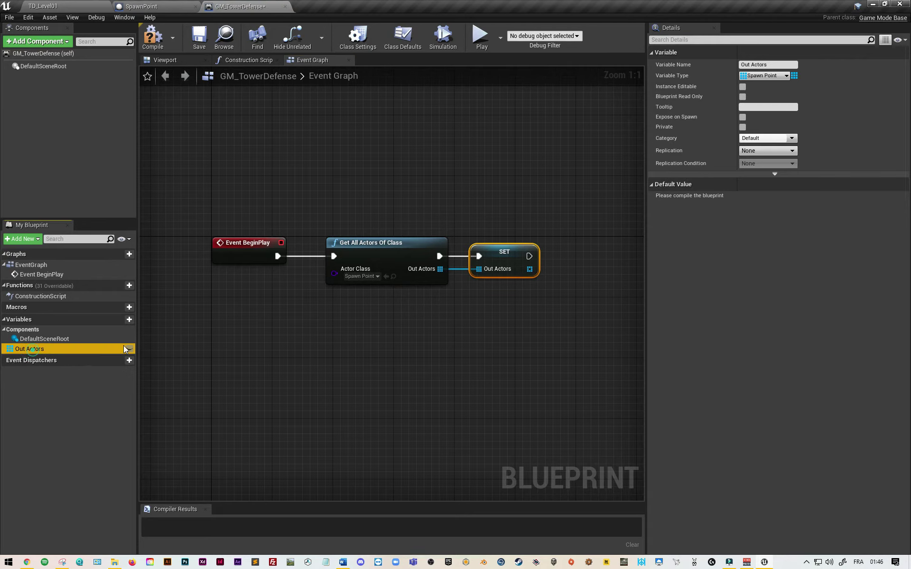
pyautogui.moveTo(124, 350); pyautogui.dragTo(293, 363)
pyautogui.click(306, 369)
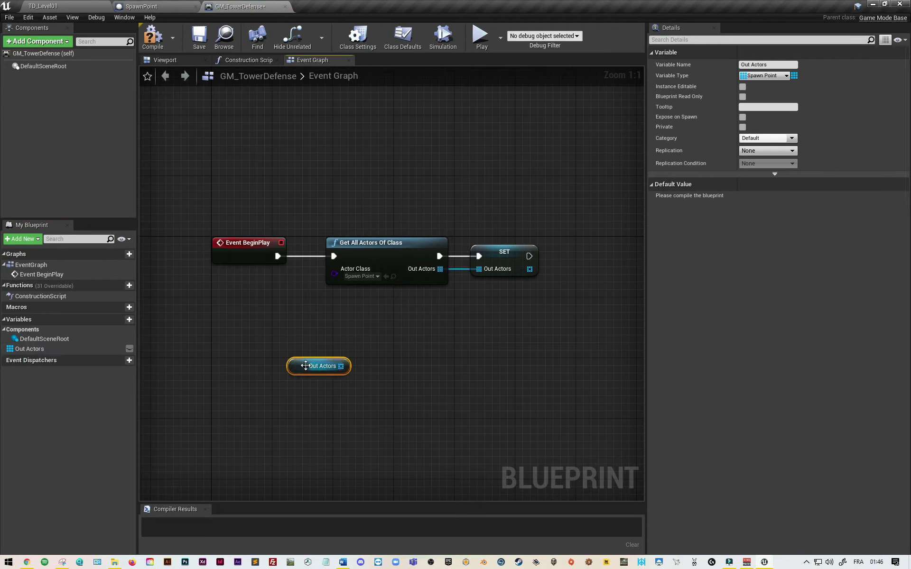
pyautogui.press('Delete')
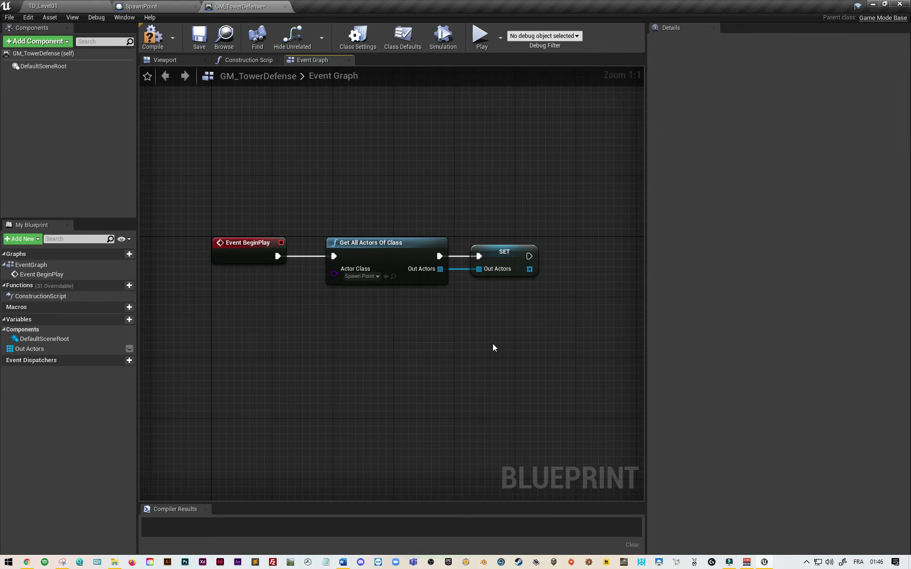
# Rename the promoted array variable to ListOfSpawnPoint
pyautogui.click(513, 260)
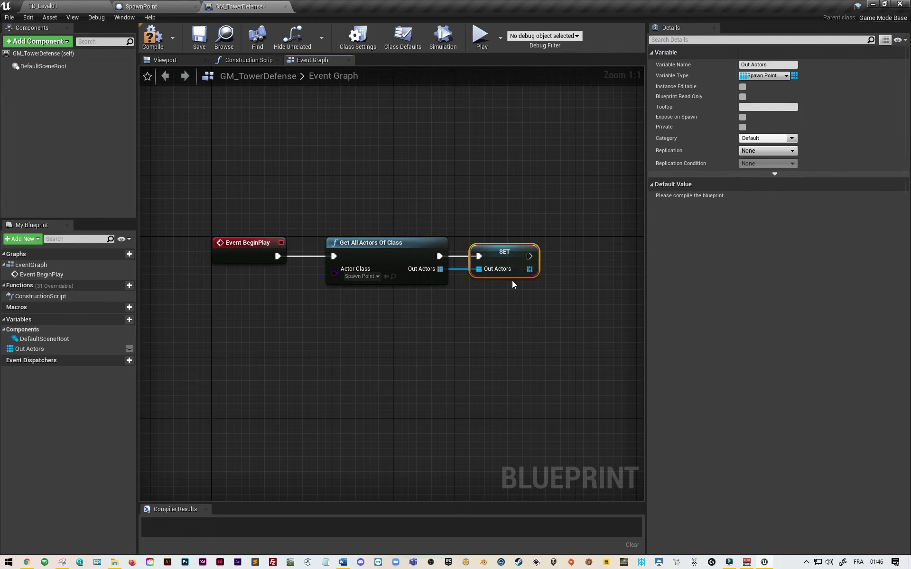
pyautogui.click(775, 64)
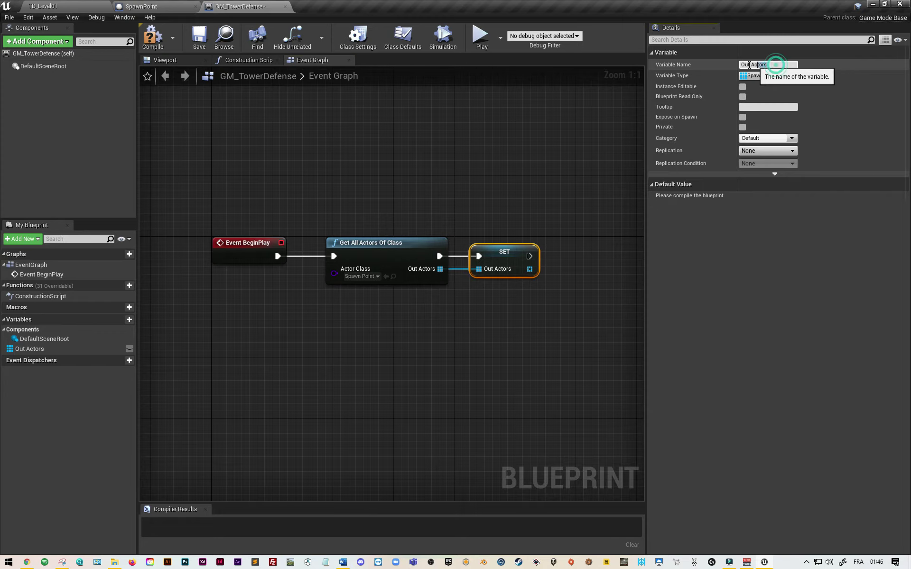
pyautogui.hotkey('ctrl', 'a')
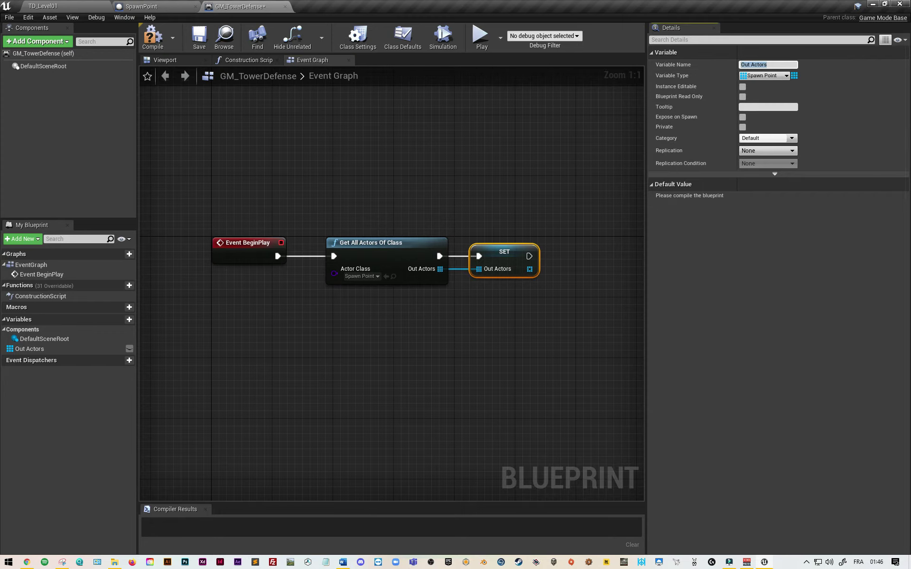
pyautogui.write('ListOfSpawnPoint')
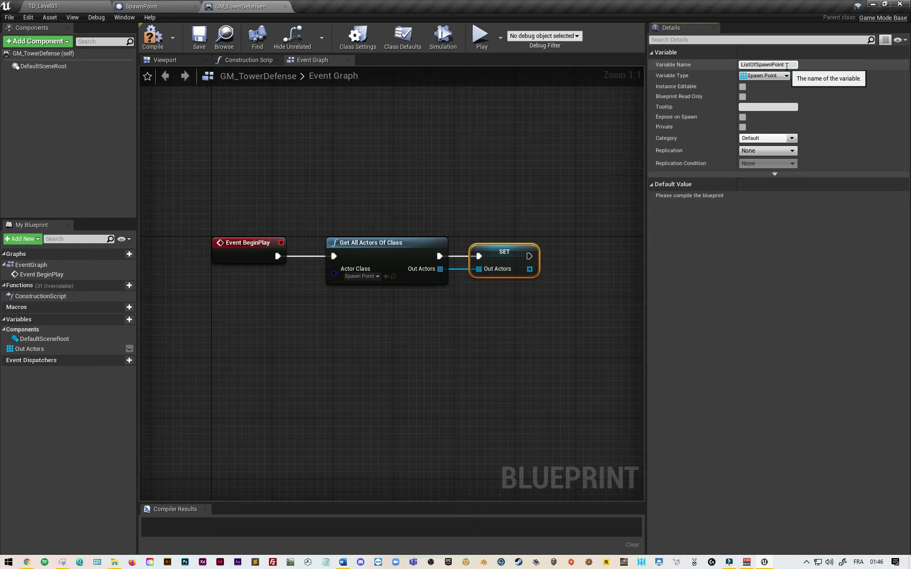
pyautogui.moveTo(501, 374); pyautogui.dragTo(433, 295, button='right')
pyautogui.moveTo(487, 175); pyautogui.dragTo(546, 177)
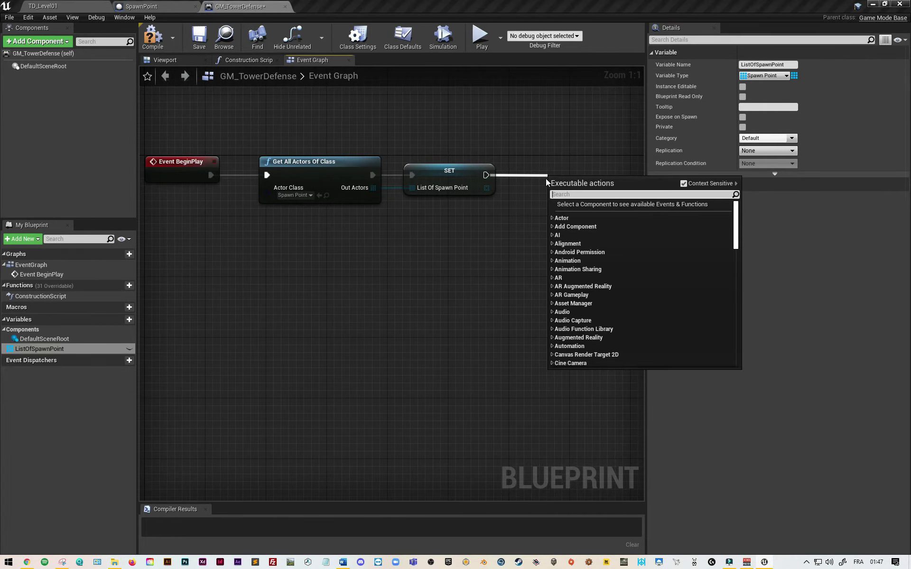
# Add a Set Timer by Event node after the SET node
pyautogui.write('set tim')
pyautogui.write('er b')
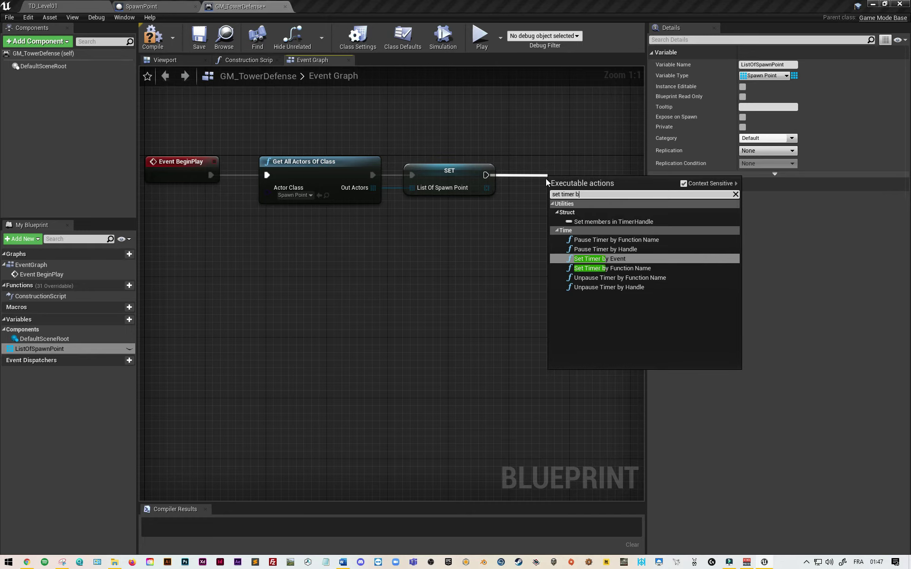
pyautogui.write('y event')
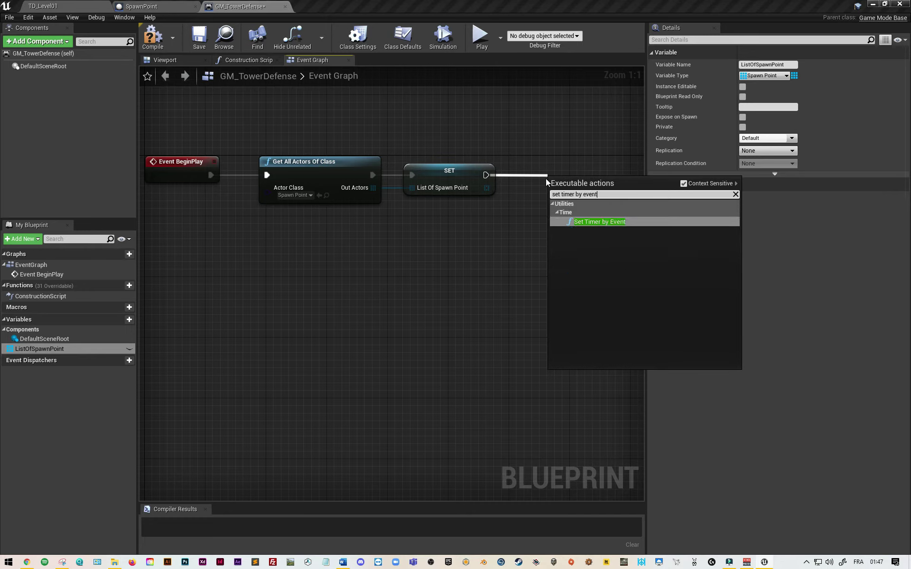
pyautogui.press('Return')
pyautogui.moveTo(581, 183); pyautogui.dragTo(543, 161)
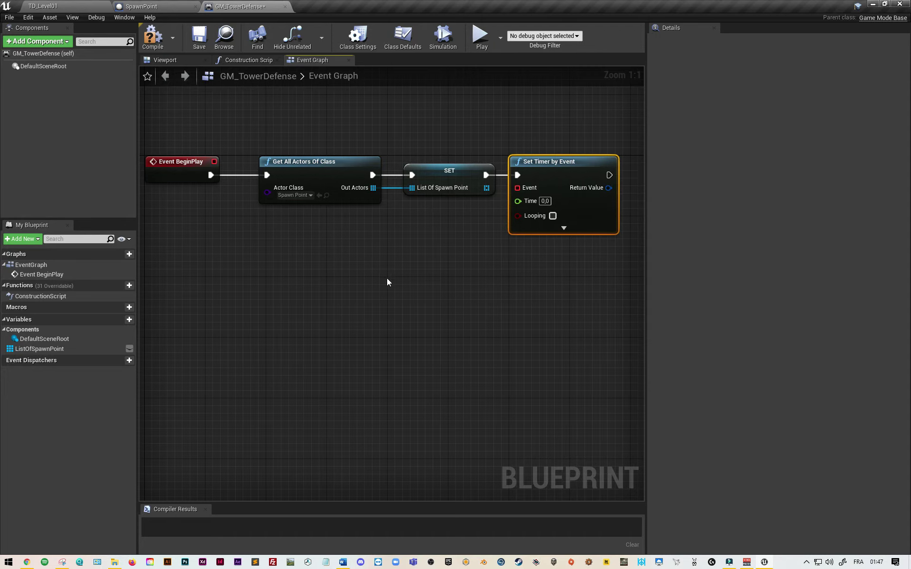
# Create a custom event named ActivateSpawner in the event graph
pyautogui.rightClick(366, 278)
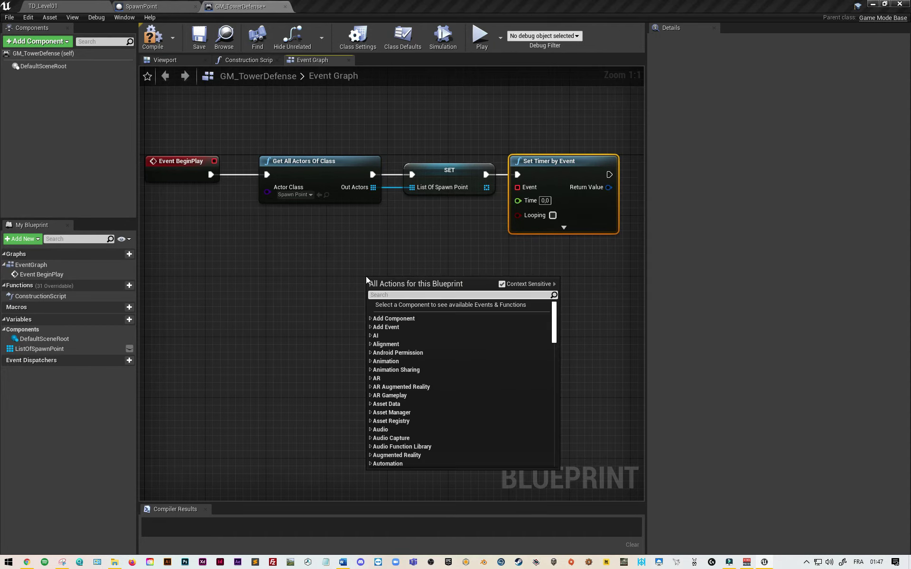
pyautogui.write('custom')
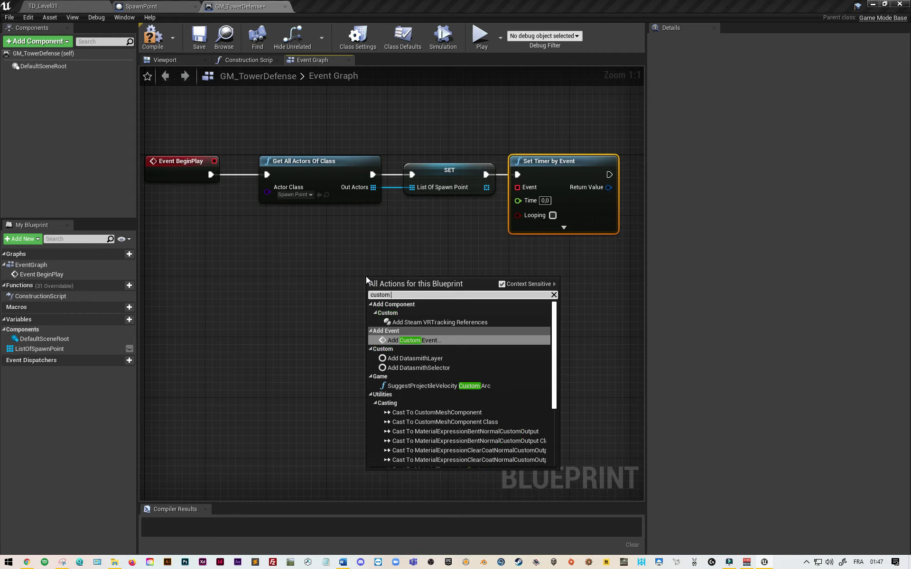
pyautogui.click(412, 342)
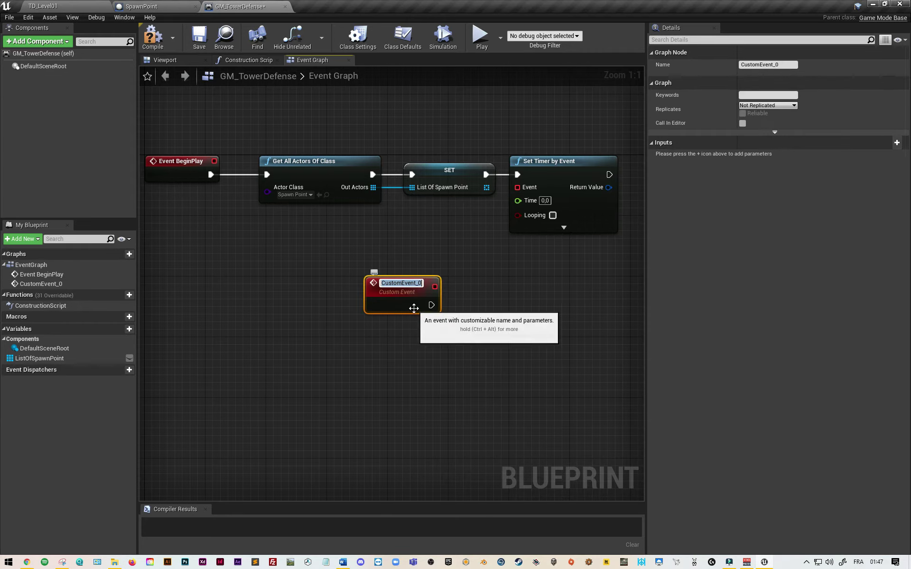
pyautogui.write('Activate')
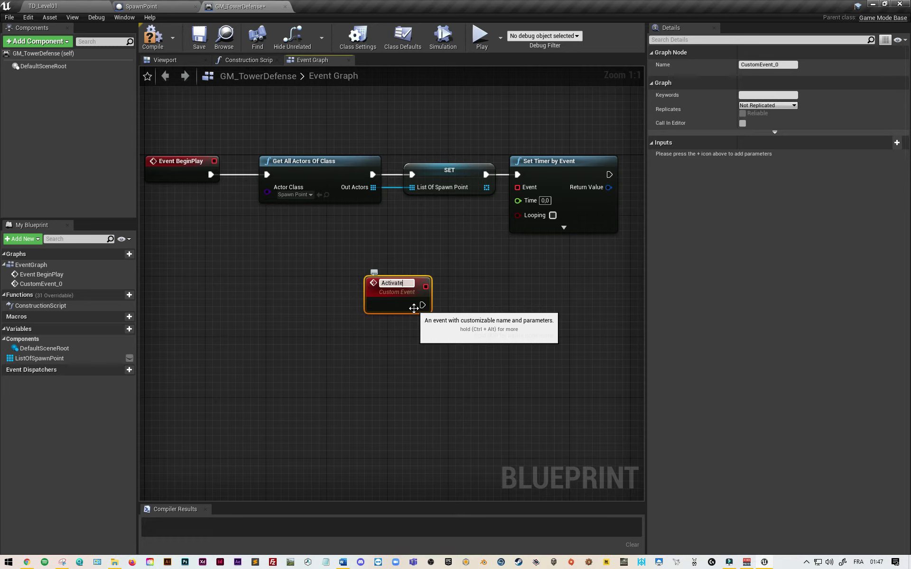
pyautogui.write('Spawner')
pyautogui.click(434, 351)
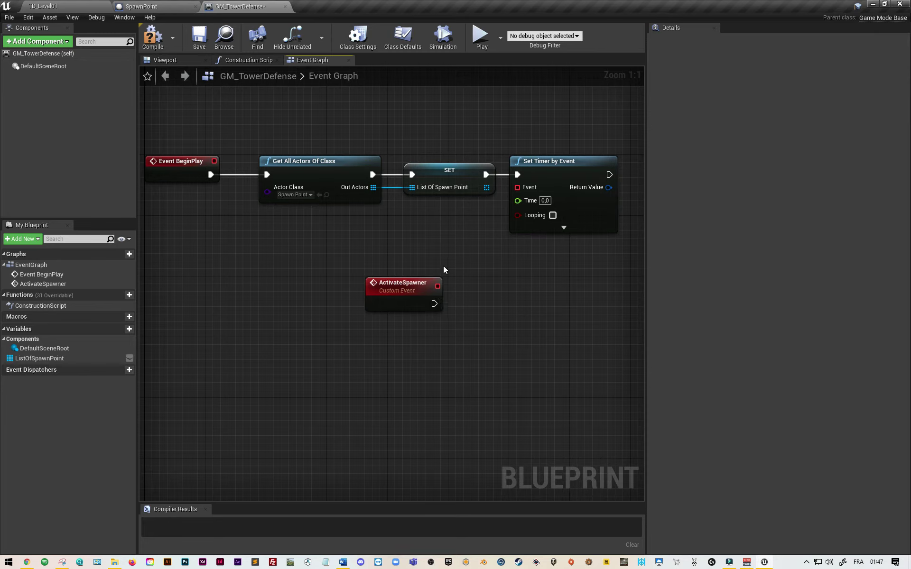
# Bind ActivateSpawner to Set Timer by Event, looping every 2.0 seconds
pyautogui.moveTo(437, 286); pyautogui.dragTo(518, 187)
pyautogui.click(553, 215)
pyautogui.click(552, 202)
pyautogui.write('2')
pyautogui.press('Return')
# Review the SpawnPoint blueprint's Spawn Enemy function, then return to the GM_TowerDefense graph
pyautogui.moveTo(484, 355); pyautogui.dragTo(429, 321, button='right')
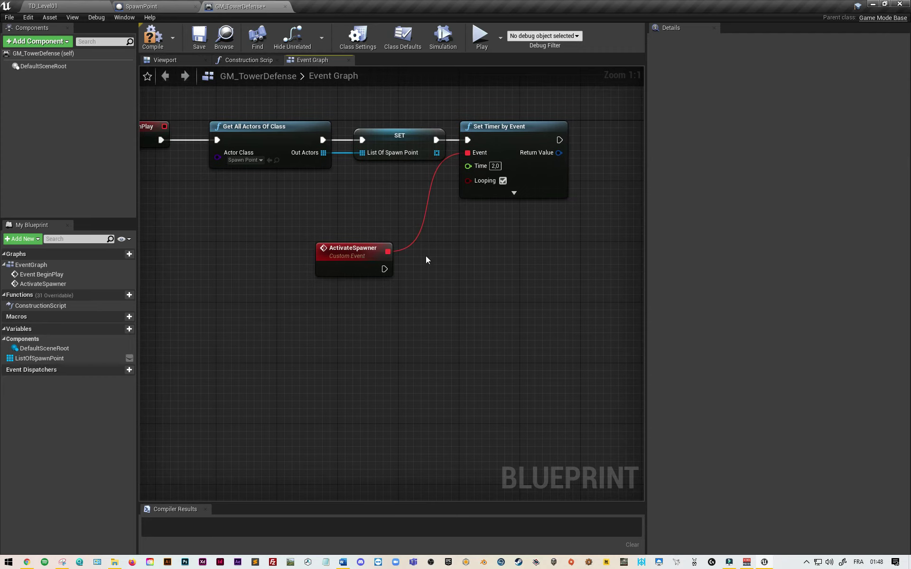
pyautogui.click(153, 7)
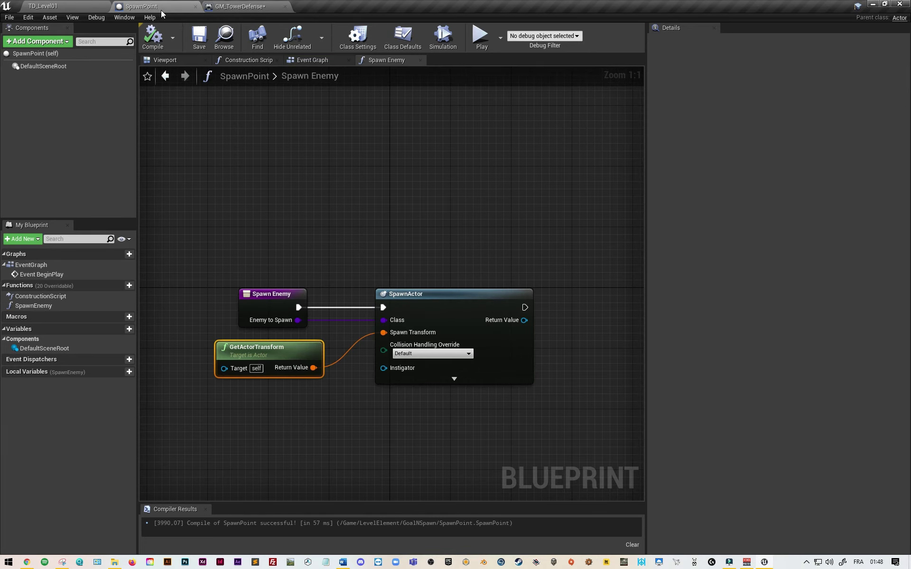
pyautogui.click(249, 8)
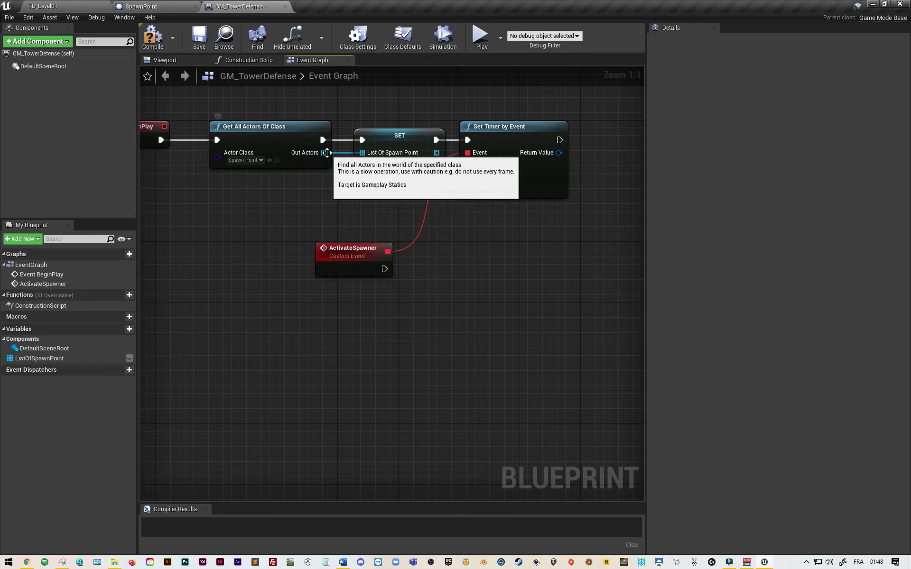
# Try adding a GET node from the found actors array, then undo it
pyautogui.moveTo(323, 152); pyautogui.dragTo(450, 246)
pyautogui.write('get')
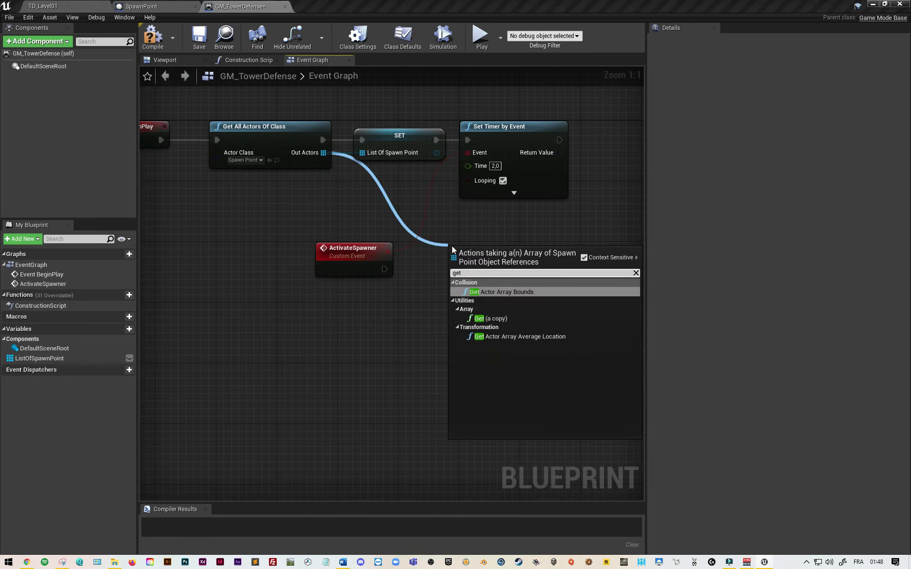
pyautogui.click(498, 320)
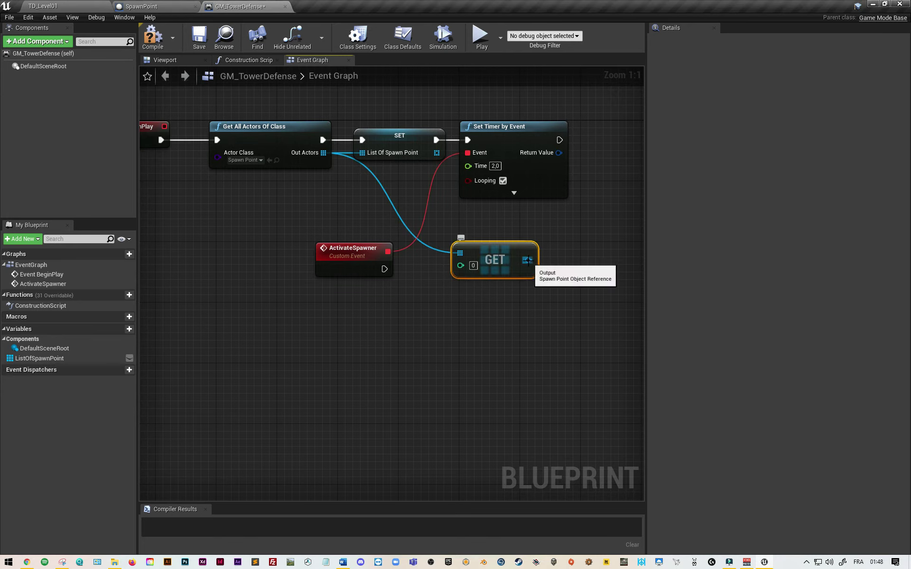
pyautogui.moveTo(528, 260); pyautogui.dragTo(568, 261)
pyautogui.write('spawn')
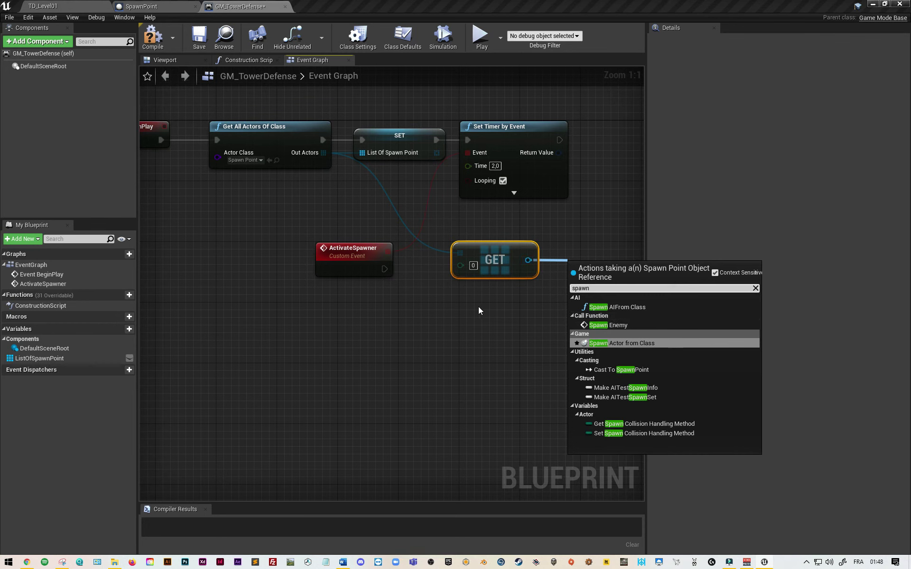
pyautogui.hotkey('ctrl', 'z')
pyautogui.moveTo(515, 270)
pyautogui.mouseDown(button='right')
pyautogui.moveTo(436, 223)
pyautogui.moveTo(392, 215)
pyautogui.mouseUp(button='right')
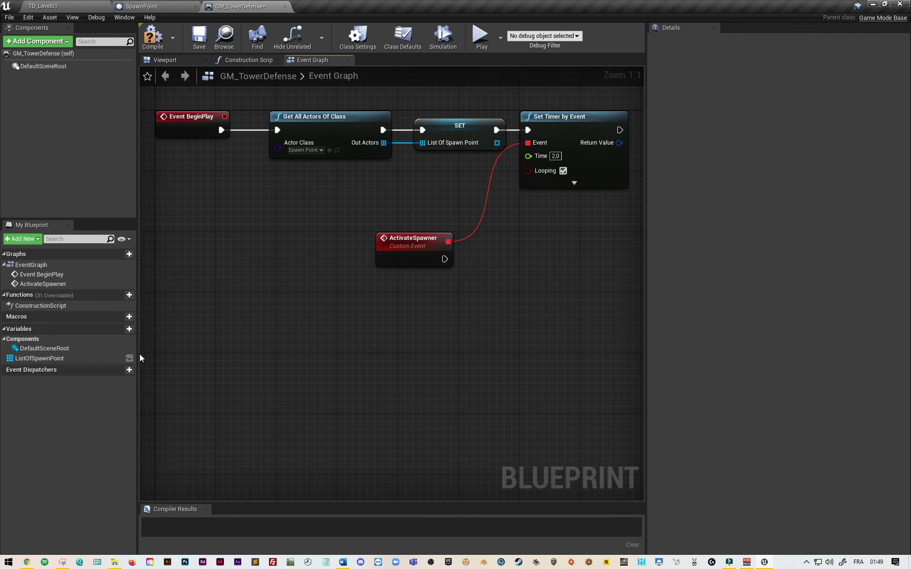
# Place a List Of Spawn Point getter and add a Get (a copy) node from it
pyautogui.moveTo(34, 358); pyautogui.dragTo(244, 302)
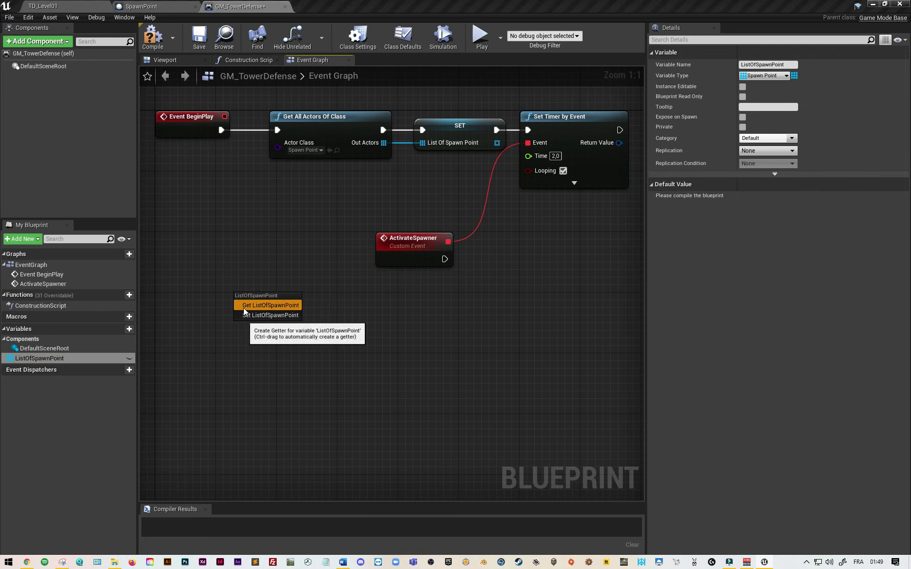
pyautogui.click(257, 305)
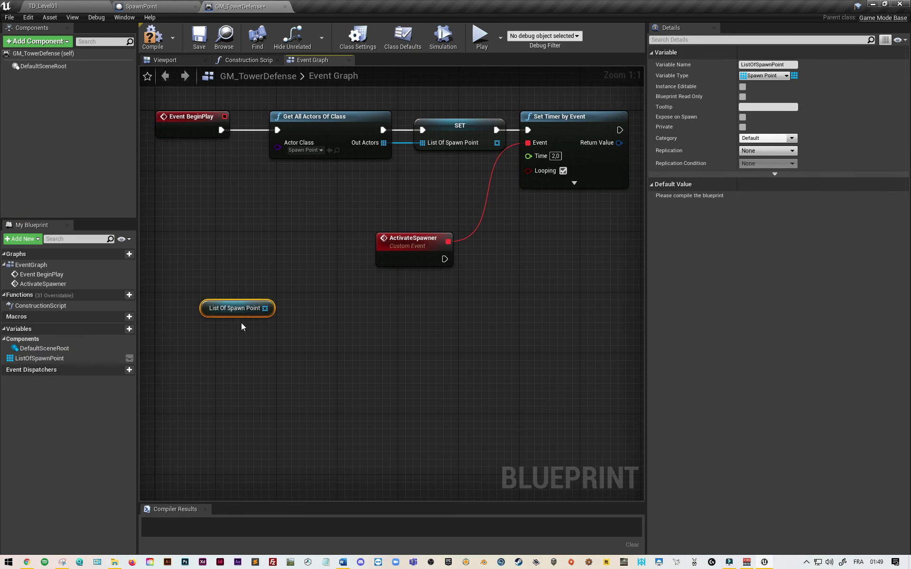
pyautogui.moveTo(265, 308)
pyautogui.mouseDown()
pyautogui.moveTo(356, 309)
pyautogui.moveTo(352, 303)
pyautogui.mouseUp()
pyautogui.write('get')
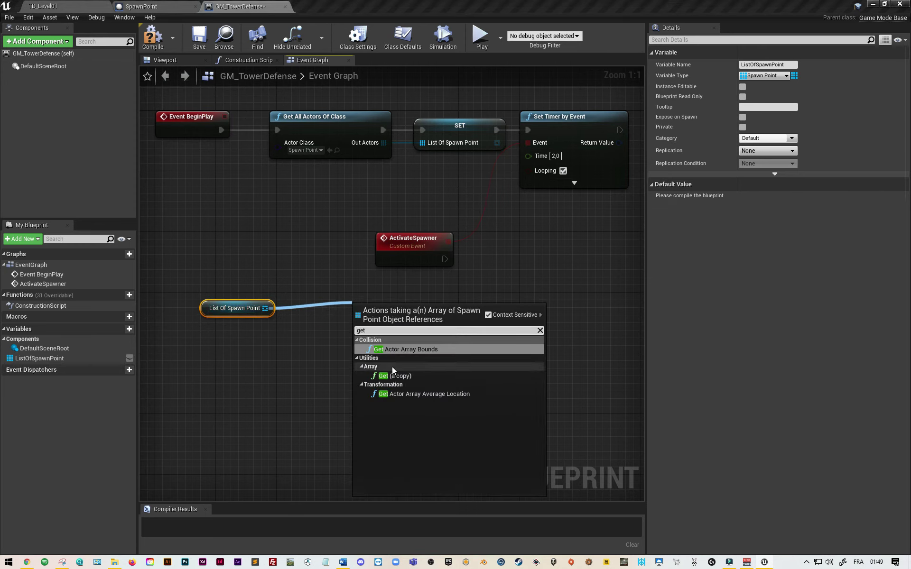
pyautogui.click(396, 376)
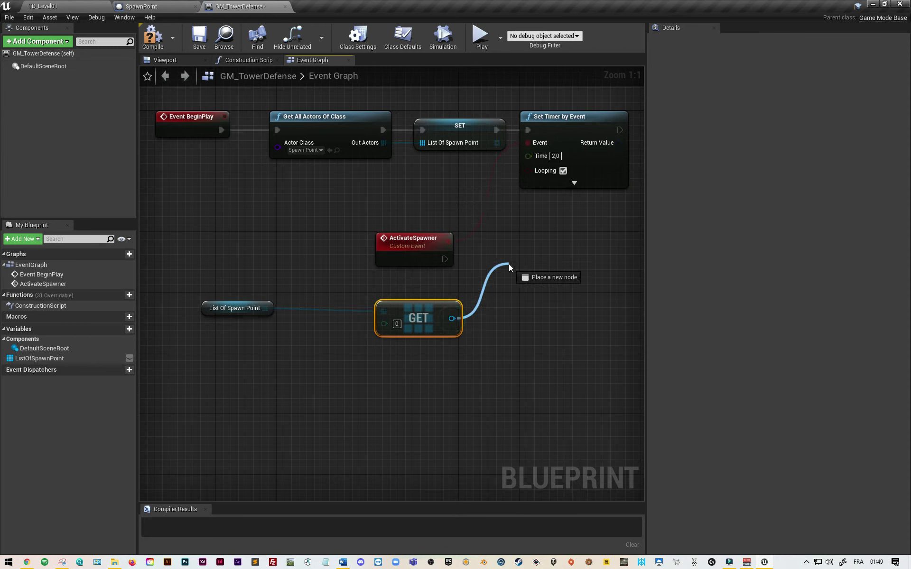
# Call Spawn Enemy on the GET result and wire ActivateSpawner's execution into it
pyautogui.moveTo(452, 319); pyautogui.dragTo(508, 265)
pyautogui.write('spawn')
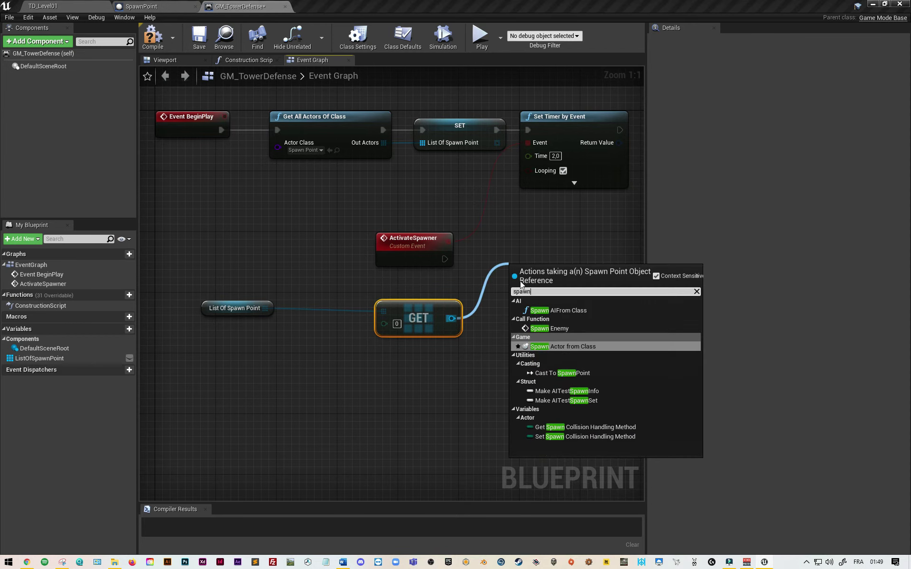
pyautogui.click(573, 327)
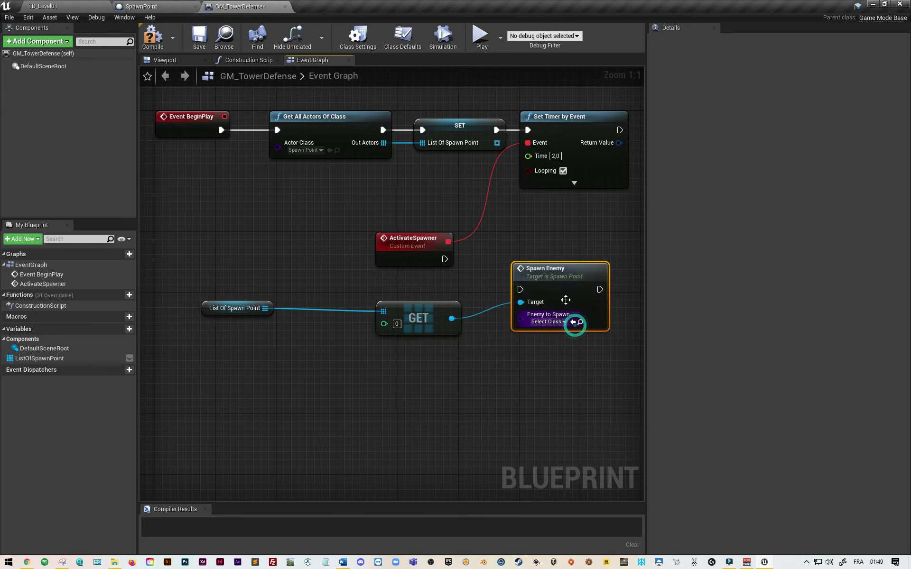
pyautogui.click(450, 258)
pyautogui.moveTo(446, 259)
pyautogui.mouseDown()
pyautogui.moveTo(520, 288)
pyautogui.moveTo(540, 240)
pyautogui.mouseUp()
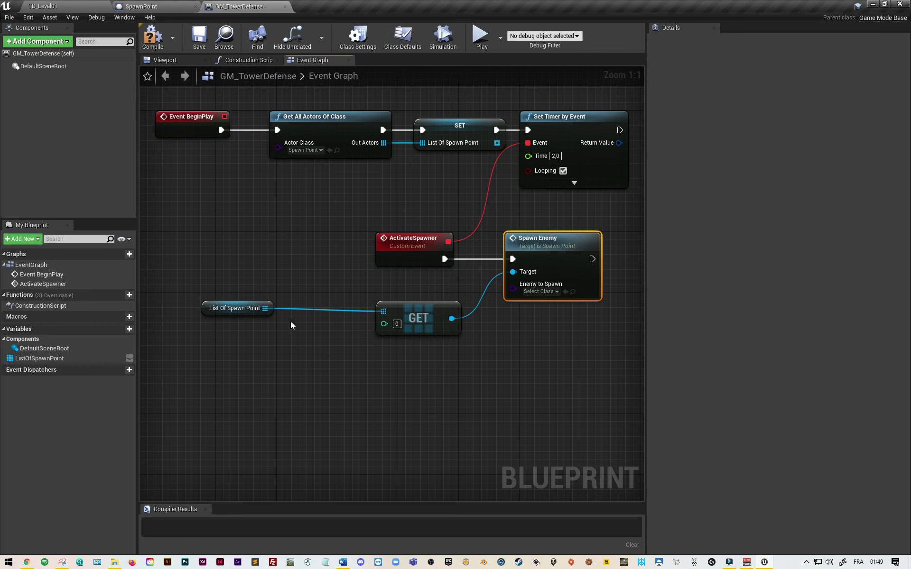
pyautogui.moveTo(274, 314); pyautogui.dragTo(236, 314)
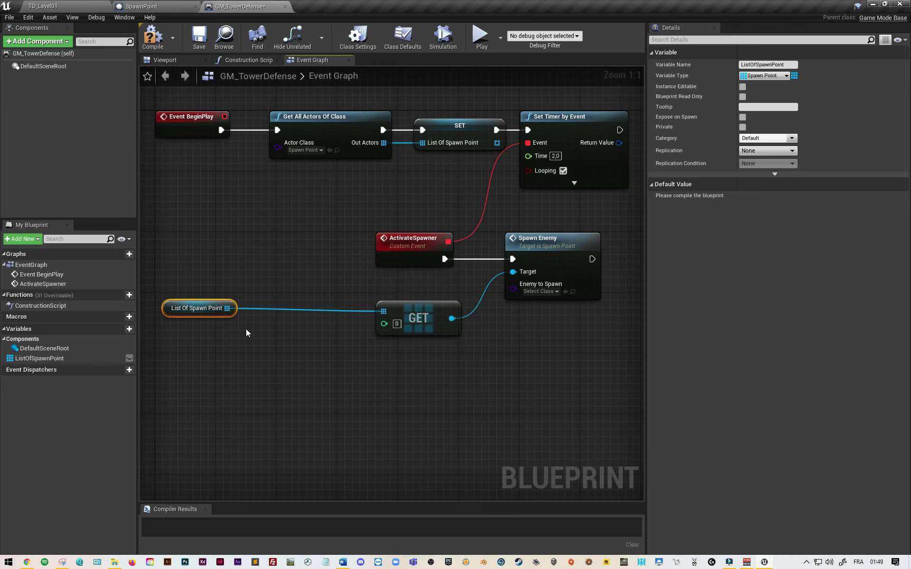
pyautogui.moveTo(226, 309); pyautogui.dragTo(254, 346)
# Add a Length node for List Of Spawn Point and subtract 1 from it
pyautogui.write('length')
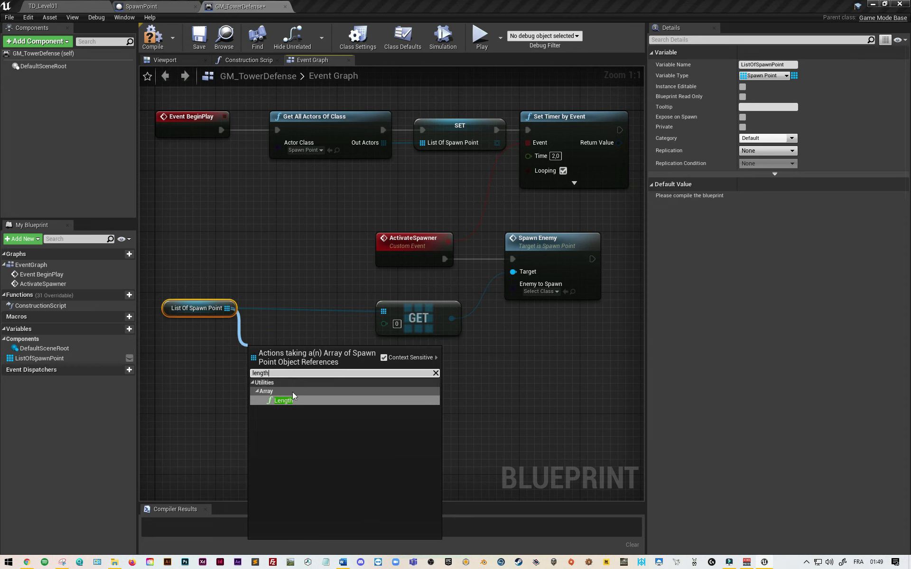
pyautogui.click(293, 401)
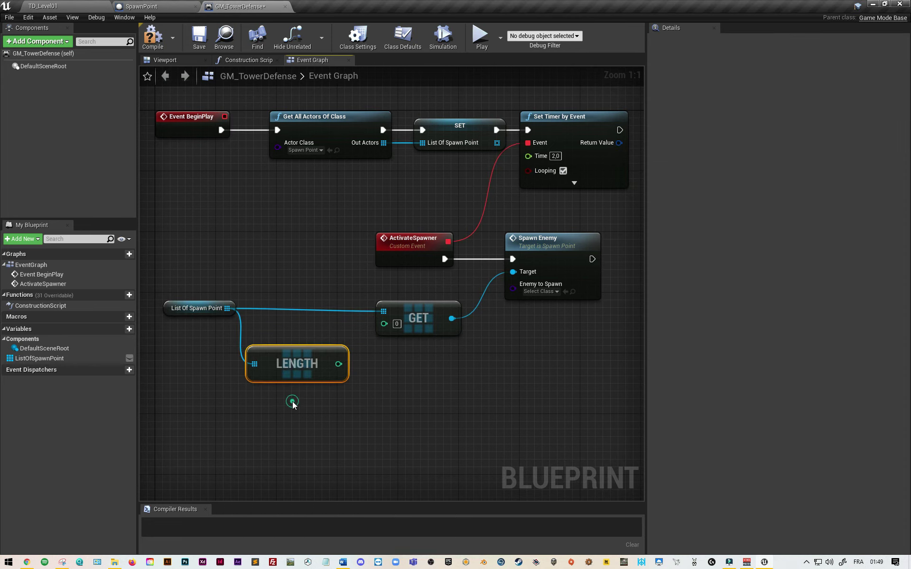
pyautogui.moveTo(315, 380); pyautogui.dragTo(232, 364)
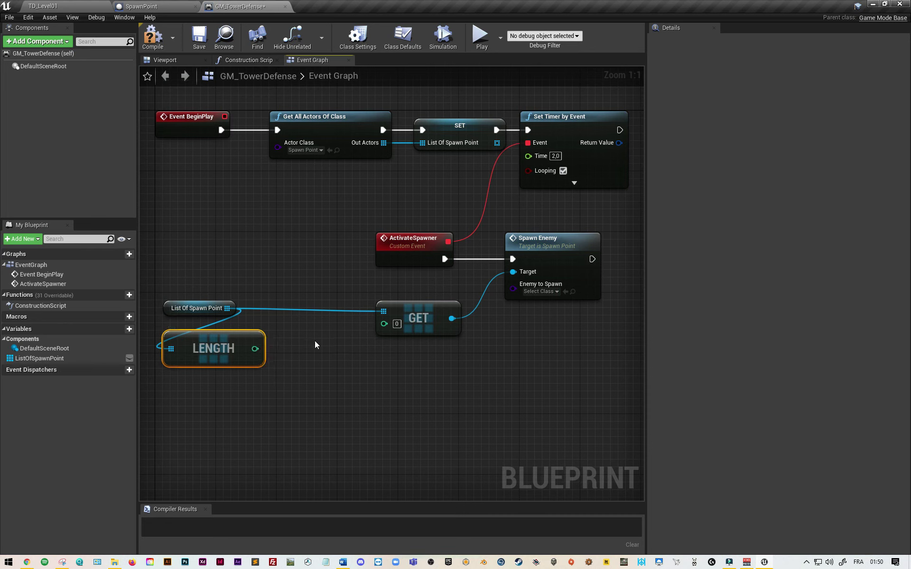
pyautogui.moveTo(254, 349); pyautogui.dragTo(293, 340)
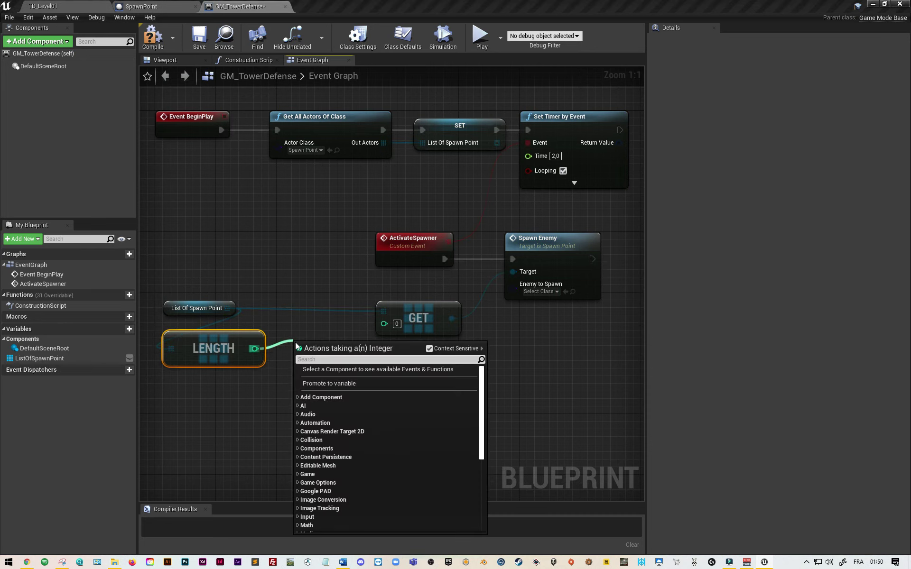
pyautogui.write('-')
pyautogui.click(334, 416)
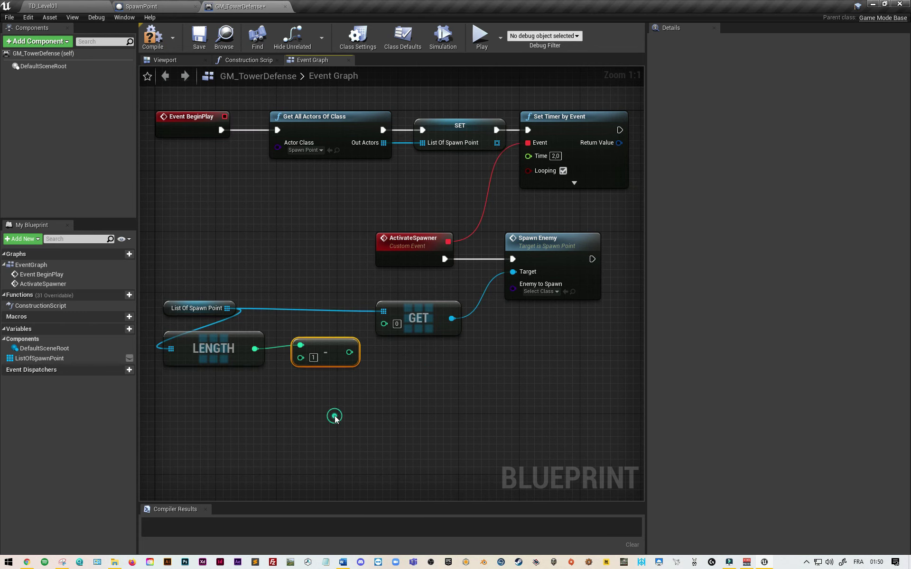
pyautogui.moveTo(326, 343)
pyautogui.mouseDown()
pyautogui.moveTo(310, 342)
pyautogui.moveTo(379, 385)
pyautogui.mouseUp()
# Feed length minus 1 into Random Integer in Range's Max, leaving Min at 0
pyautogui.write('random integer')
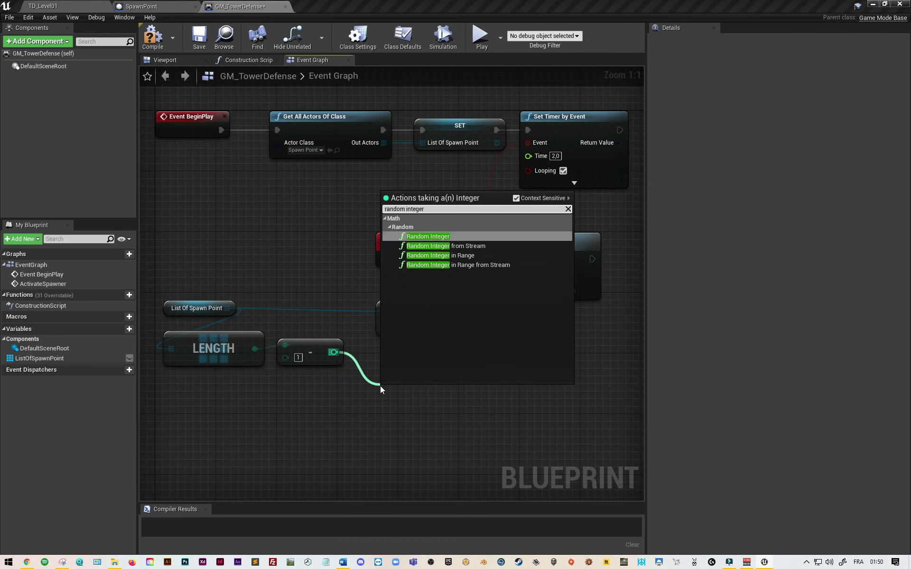
pyautogui.click(486, 255)
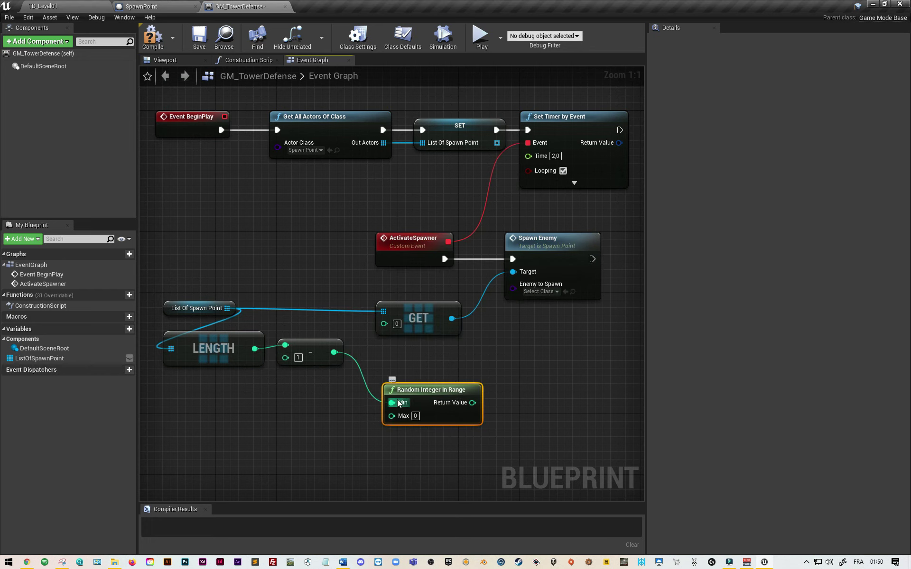
pyautogui.moveTo(334, 352); pyautogui.dragTo(392, 416)
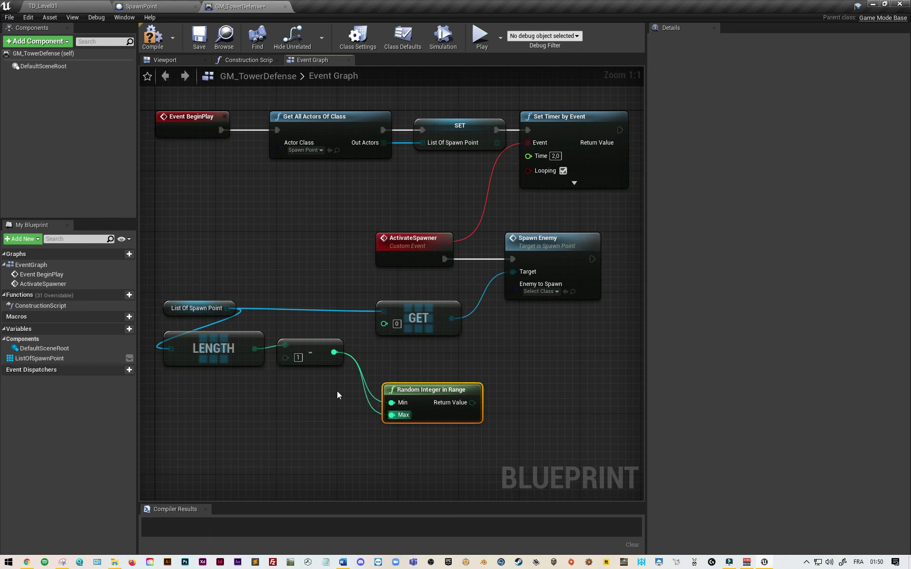
pyautogui.keyDown('alt'); pyautogui.click(391, 403); pyautogui.keyUp('alt')
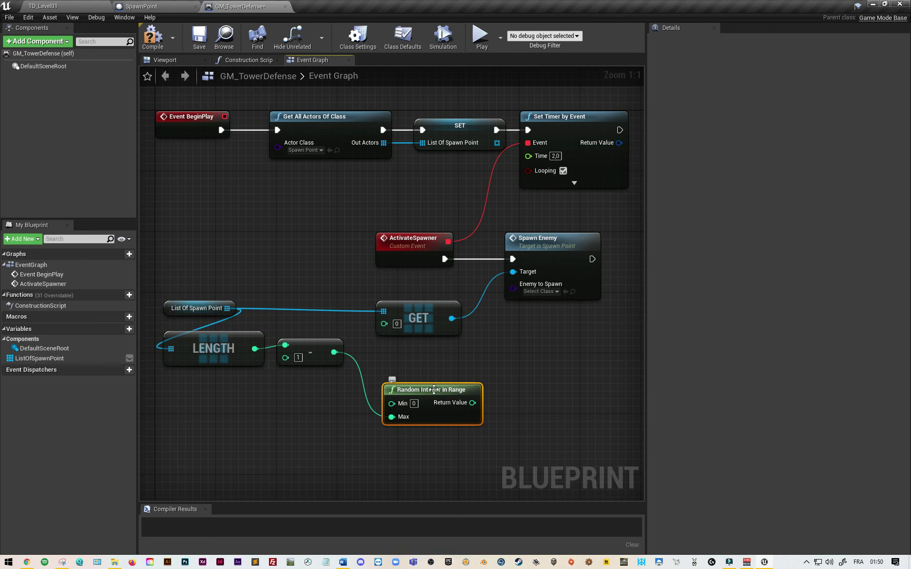
pyautogui.moveTo(460, 390)
pyautogui.mouseDown()
pyautogui.moveTo(444, 375)
pyautogui.moveTo(350, 354)
pyautogui.moveTo(384, 324)
pyautogui.mouseUp()
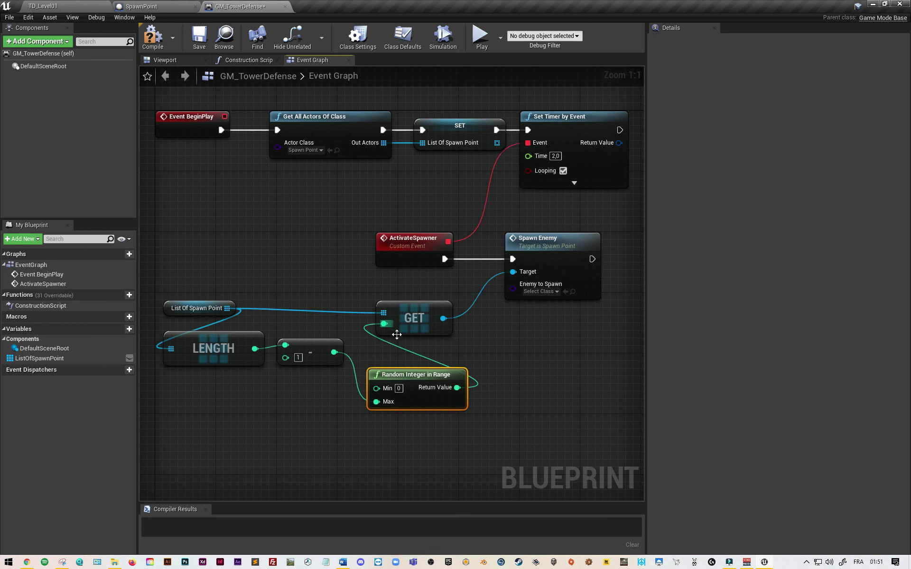
# Fit the whole graph in view, then compile and save GM_TowerDefense
pyautogui.press('Home')
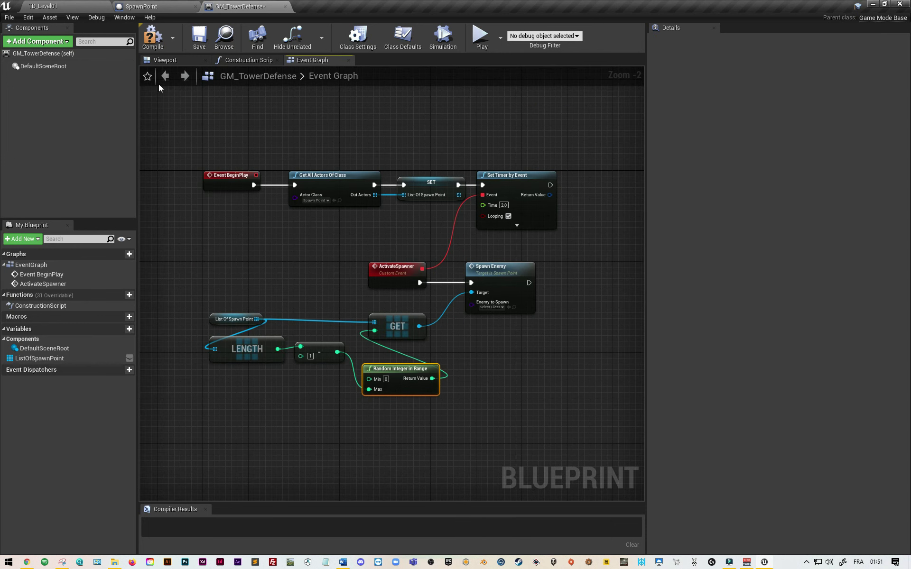
pyautogui.click(153, 38)
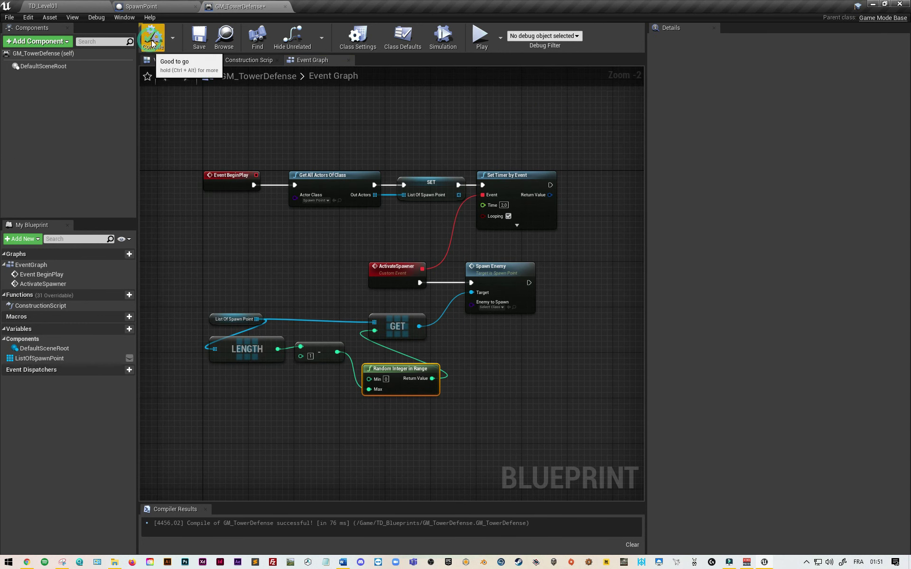
pyautogui.click(199, 46)
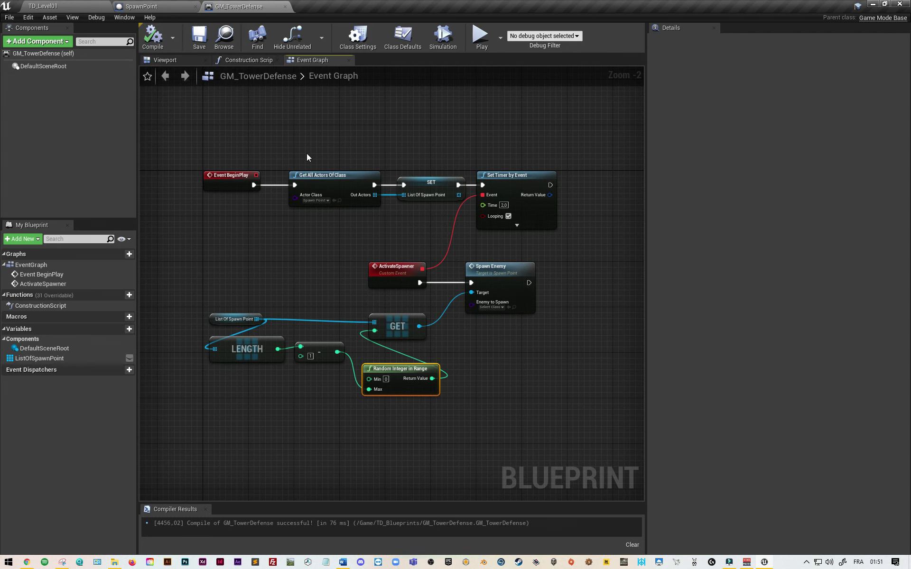